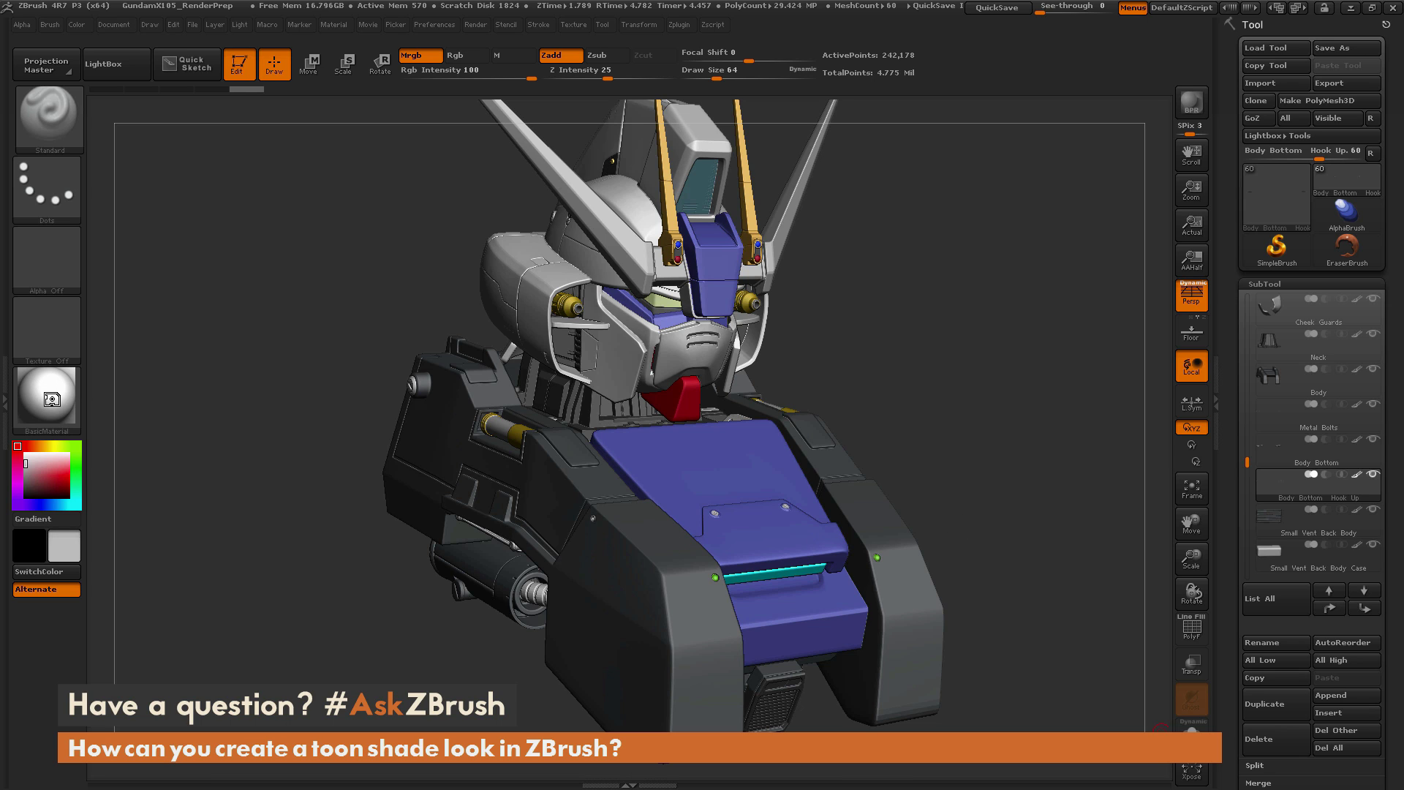
Set the Strength of BasicMaterial's diffuse curve to 1 in its modifiers
{"action": "left_click", "coordinate": [5, 408]}
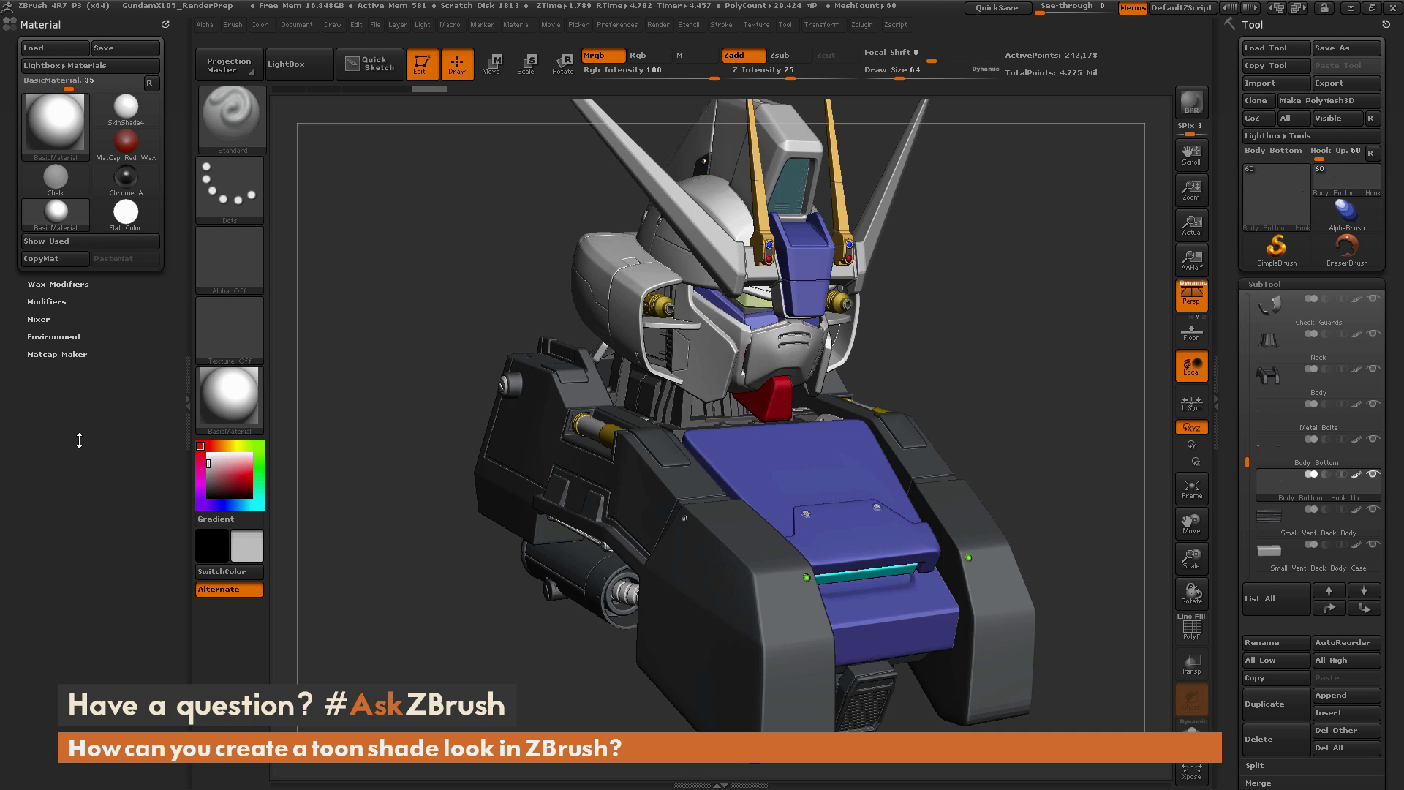
{"action": "left_click", "coordinate": [48, 301]}
{"action": "left_click_drag", "start_coordinate": [172, 337], "coordinate": [169, 446]}
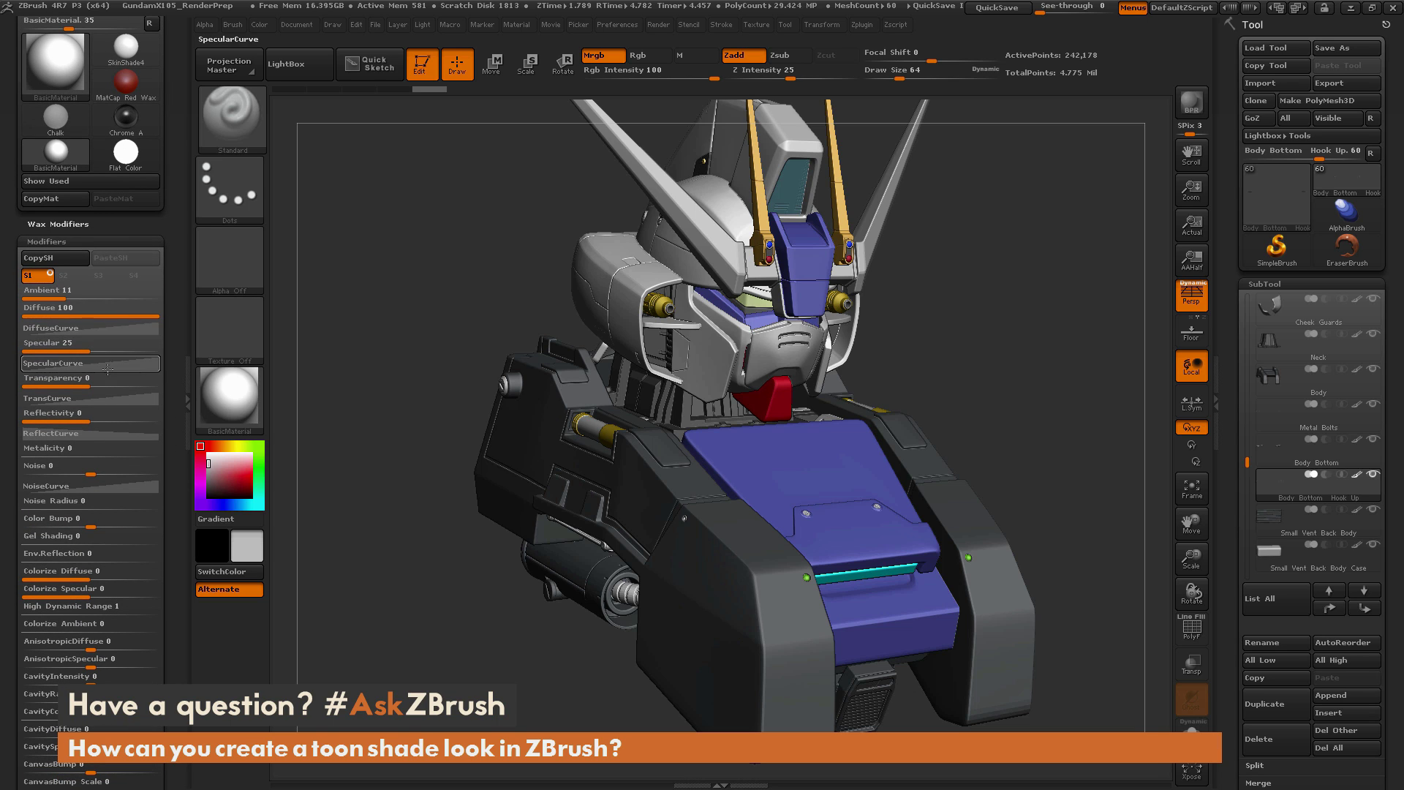
{"action": "left_click", "coordinate": [122, 329]}
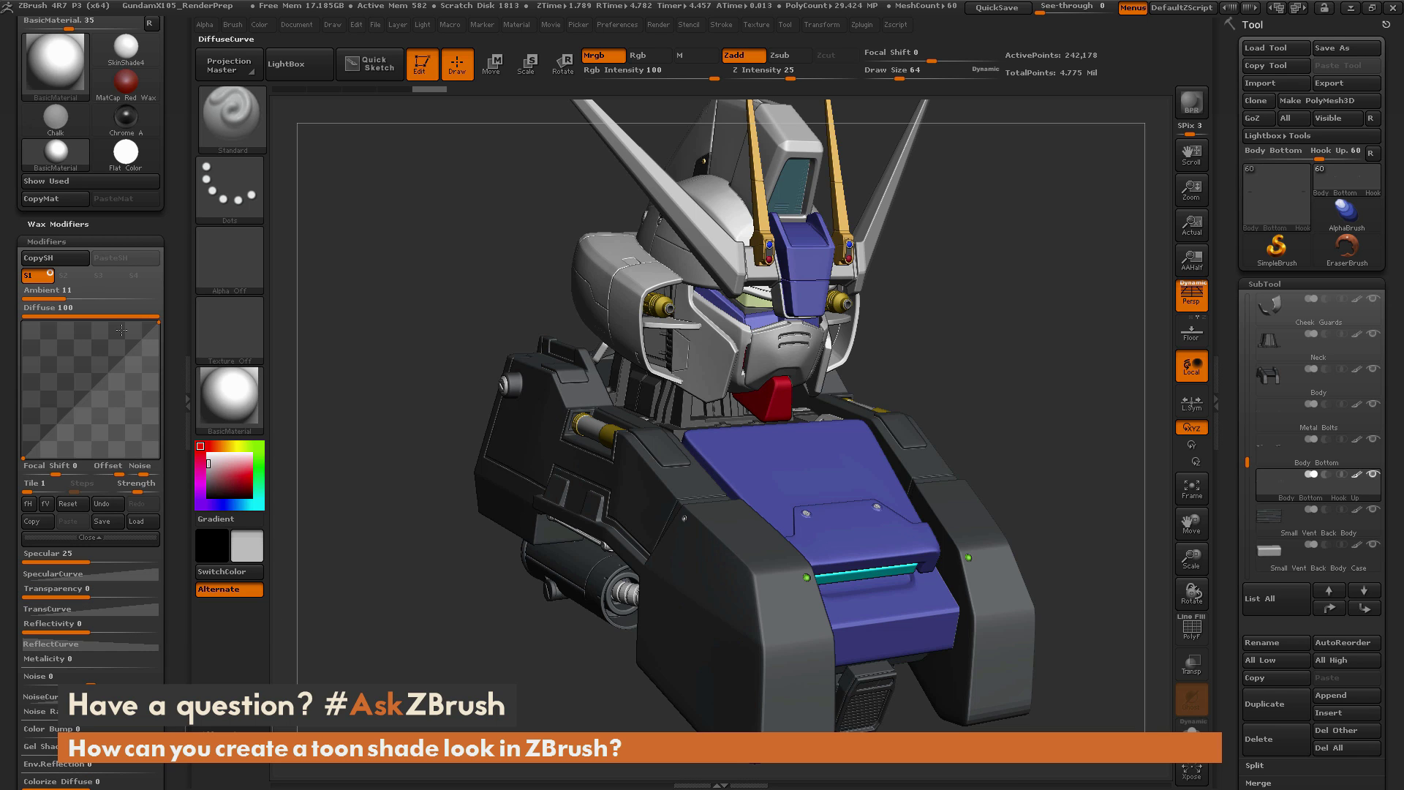
{"action": "left_click", "coordinate": [139, 491]}
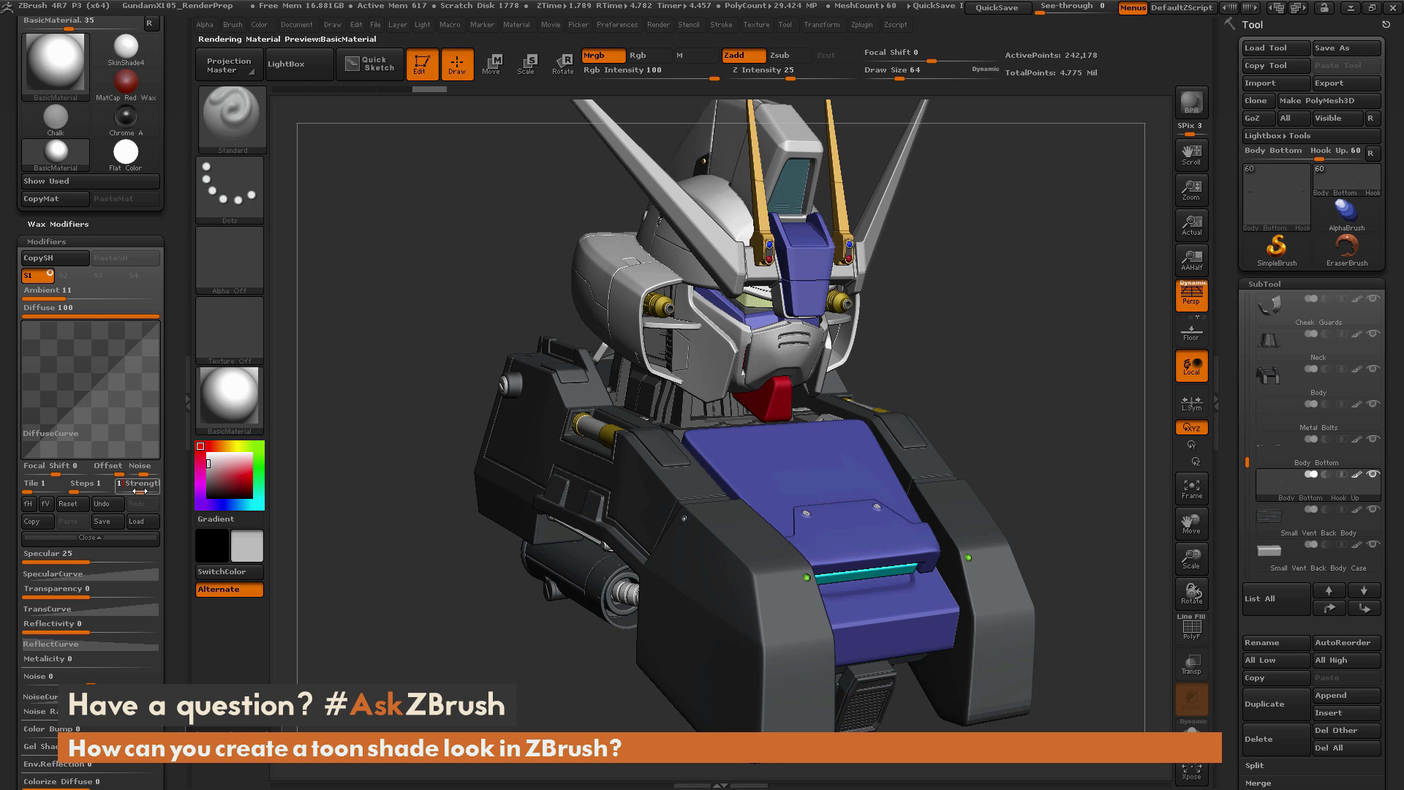
{"action": "left_click", "coordinate": [139, 490]}
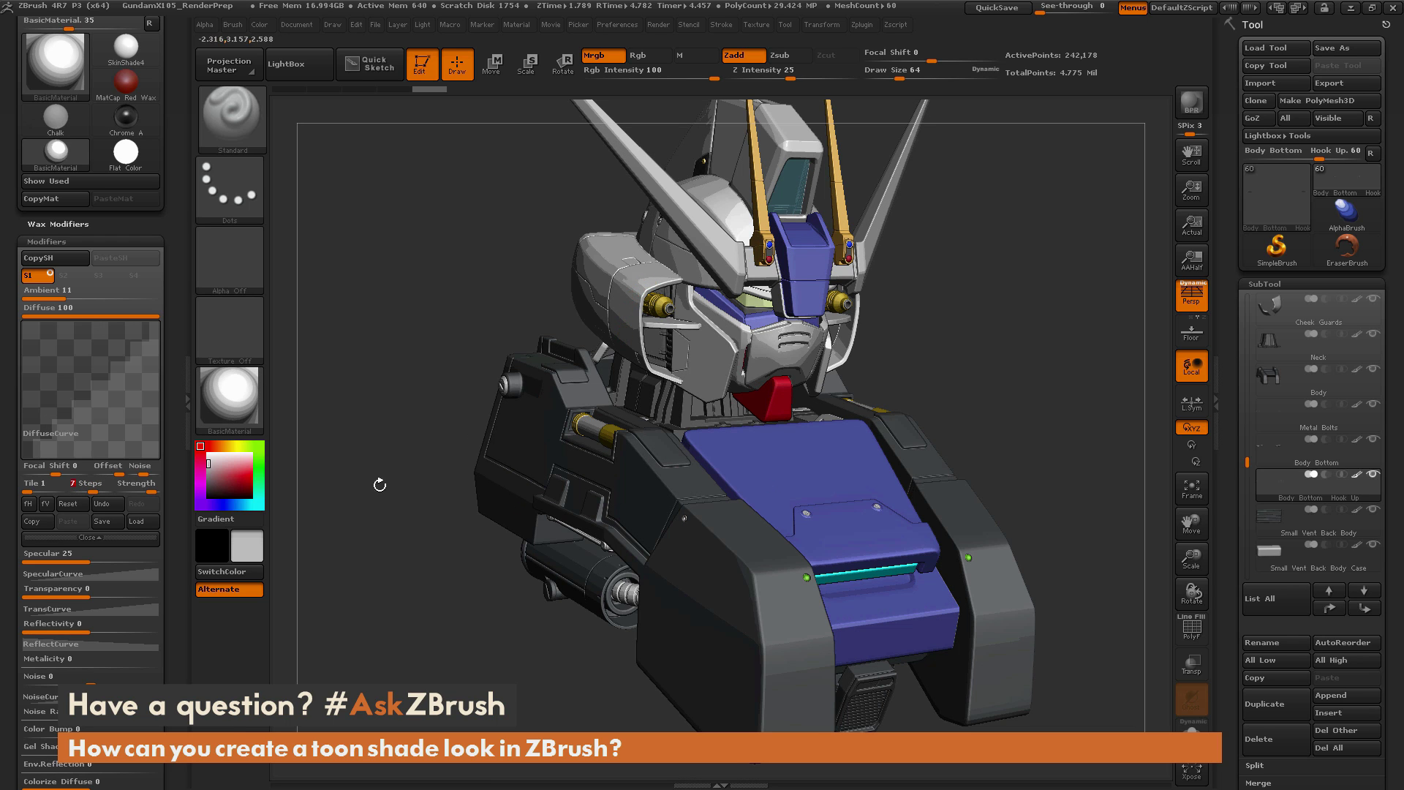
Set the diffuse curve's Steps to 3 to band the material's shading
{"action": "left_click_drag", "start_coordinate": [95, 485], "coordinate": [91, 485]}
{"action": "left_click", "coordinate": [90, 485]}
{"action": "type", "text": "3"}
{"action": "key", "text": "Return"}
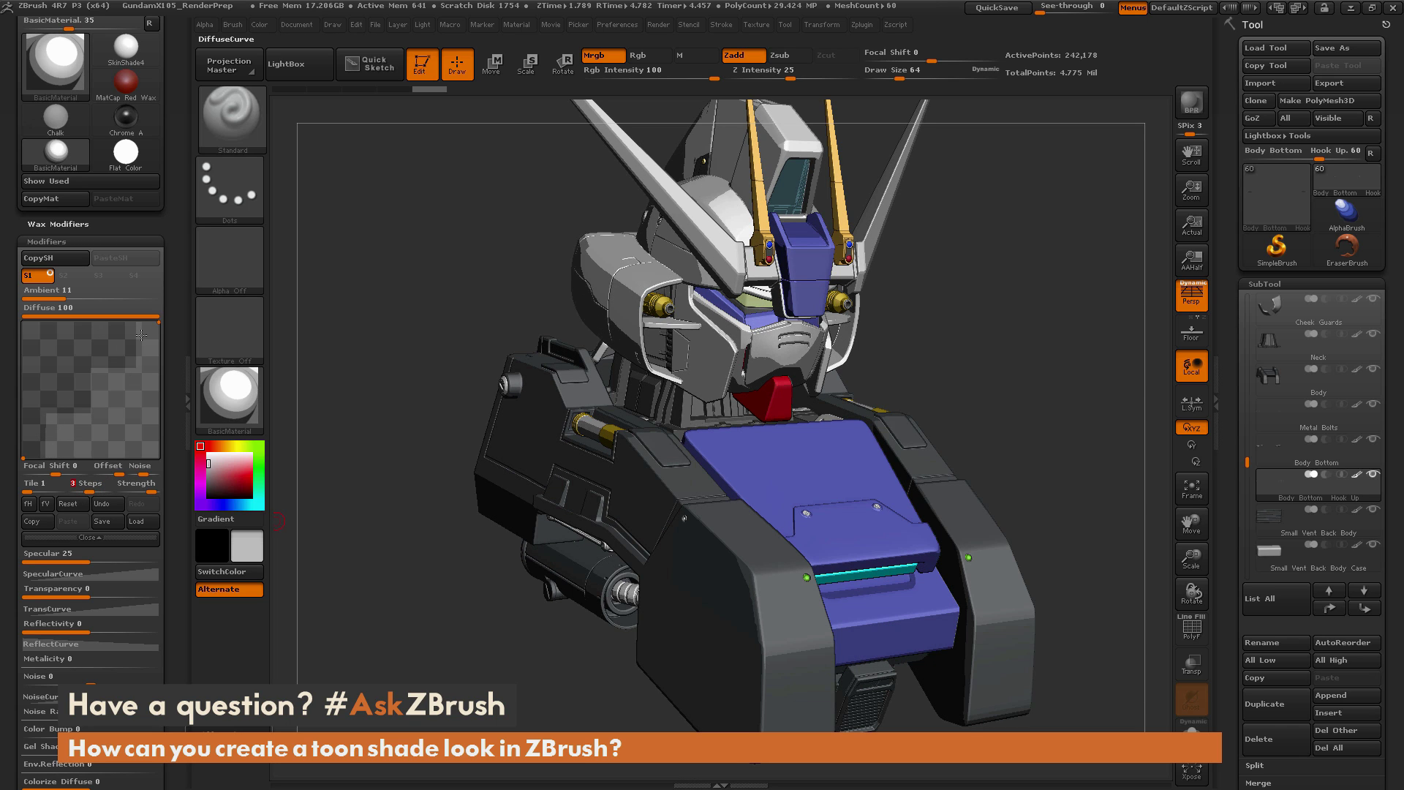
Set BasicMaterial's specular curve to Strength 1 and Steps 2
{"action": "left_click", "coordinate": [130, 539]}
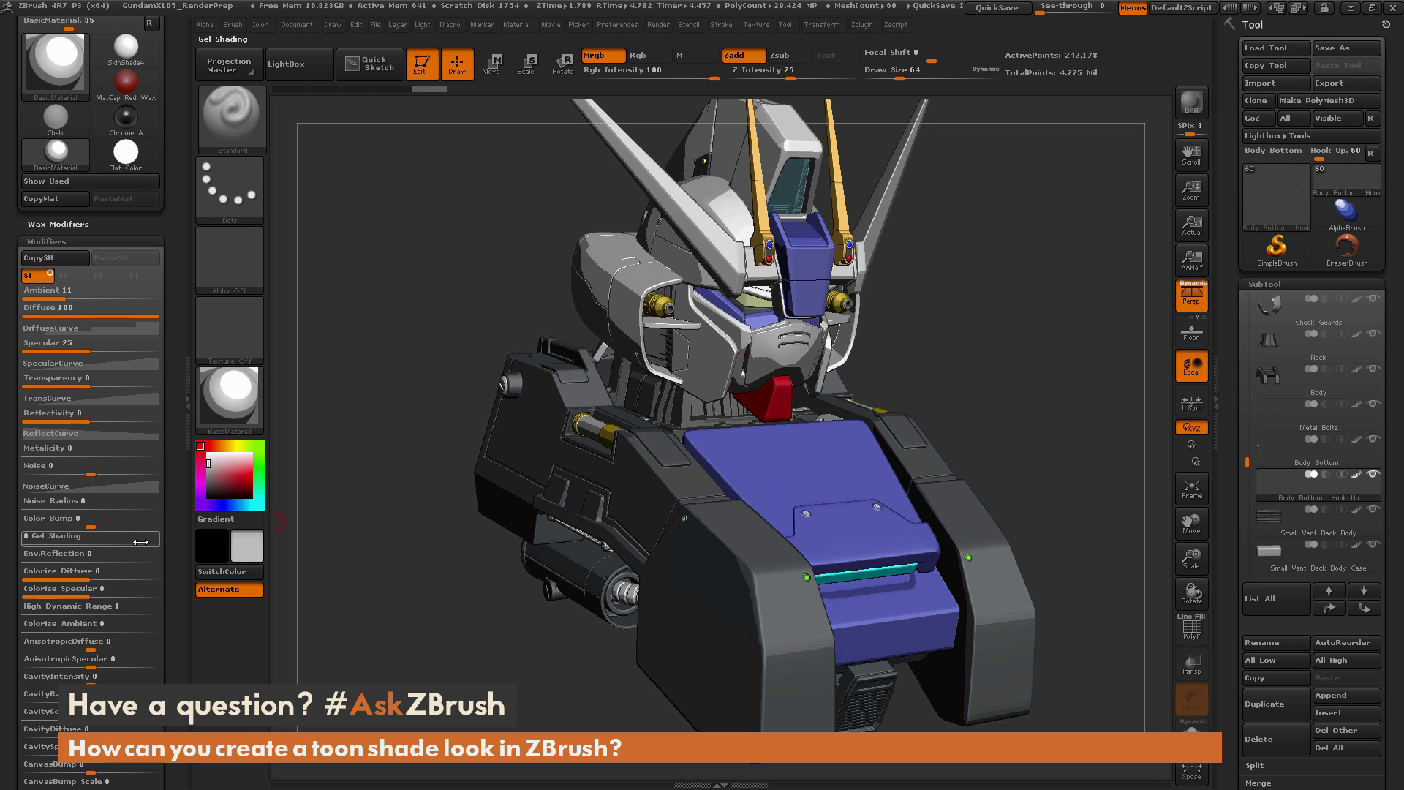
{"action": "left_click", "coordinate": [118, 363]}
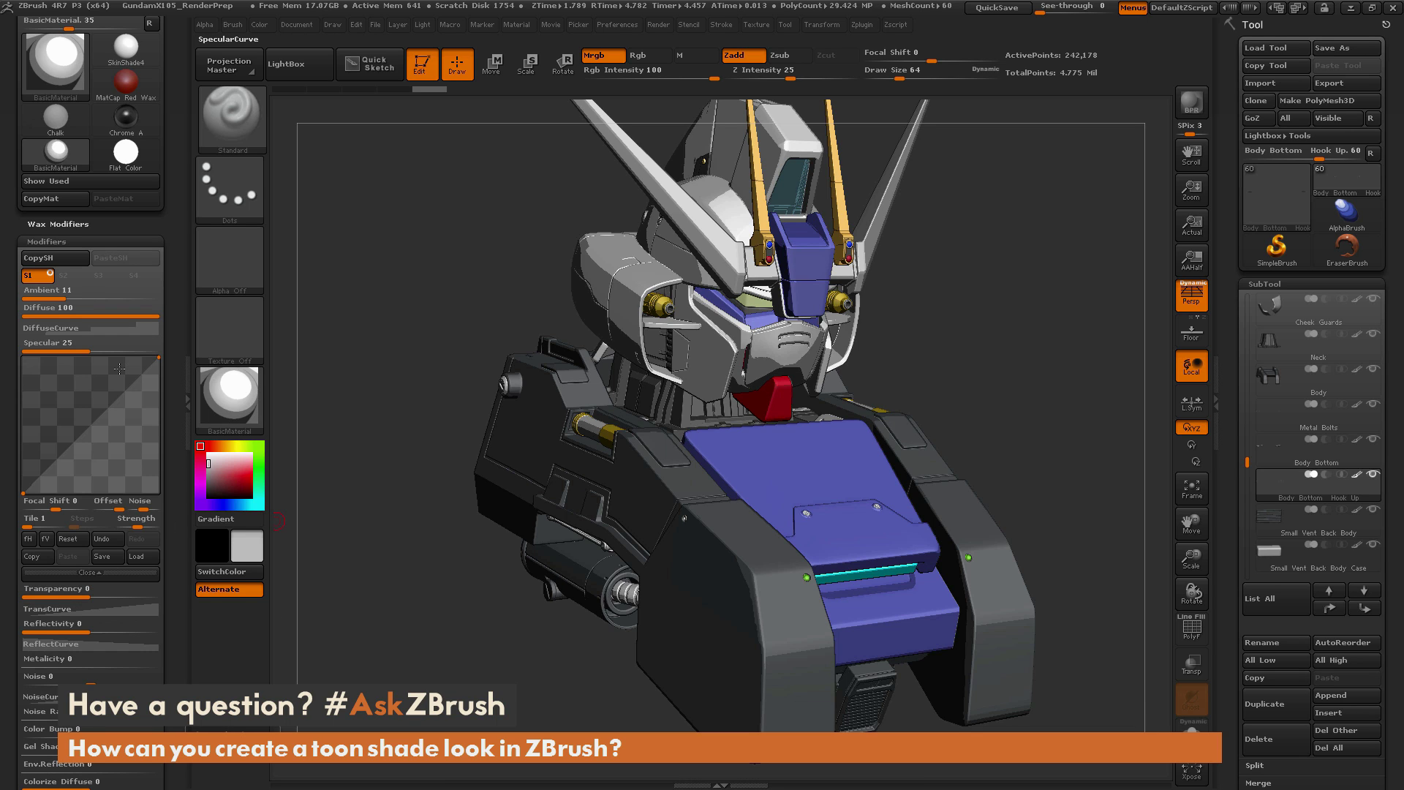
{"action": "left_click", "coordinate": [140, 525]}
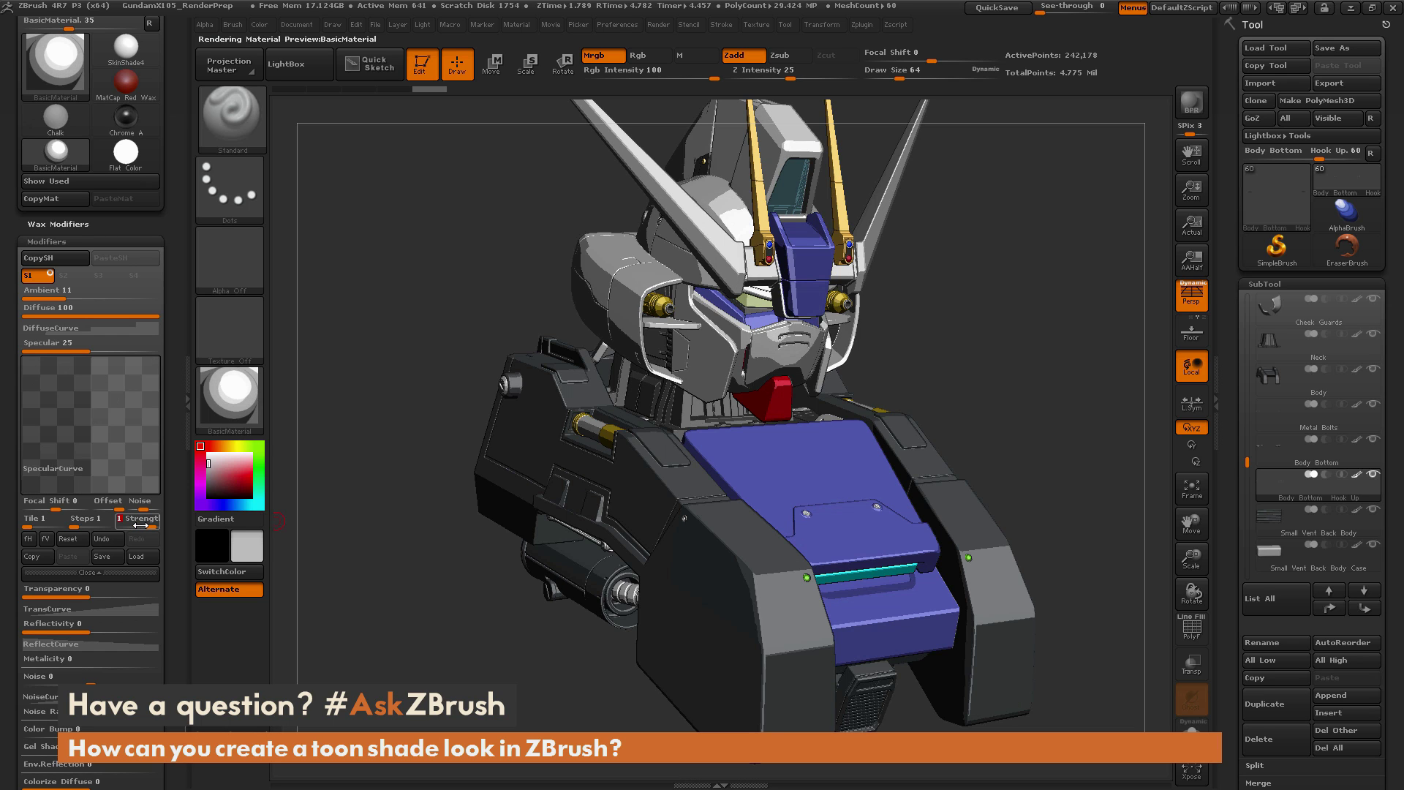
{"action": "left_click_drag", "start_coordinate": [79, 525], "coordinate": [77, 525]}
{"action": "type", "text": "2"}
{"action": "key", "text": "Return"}
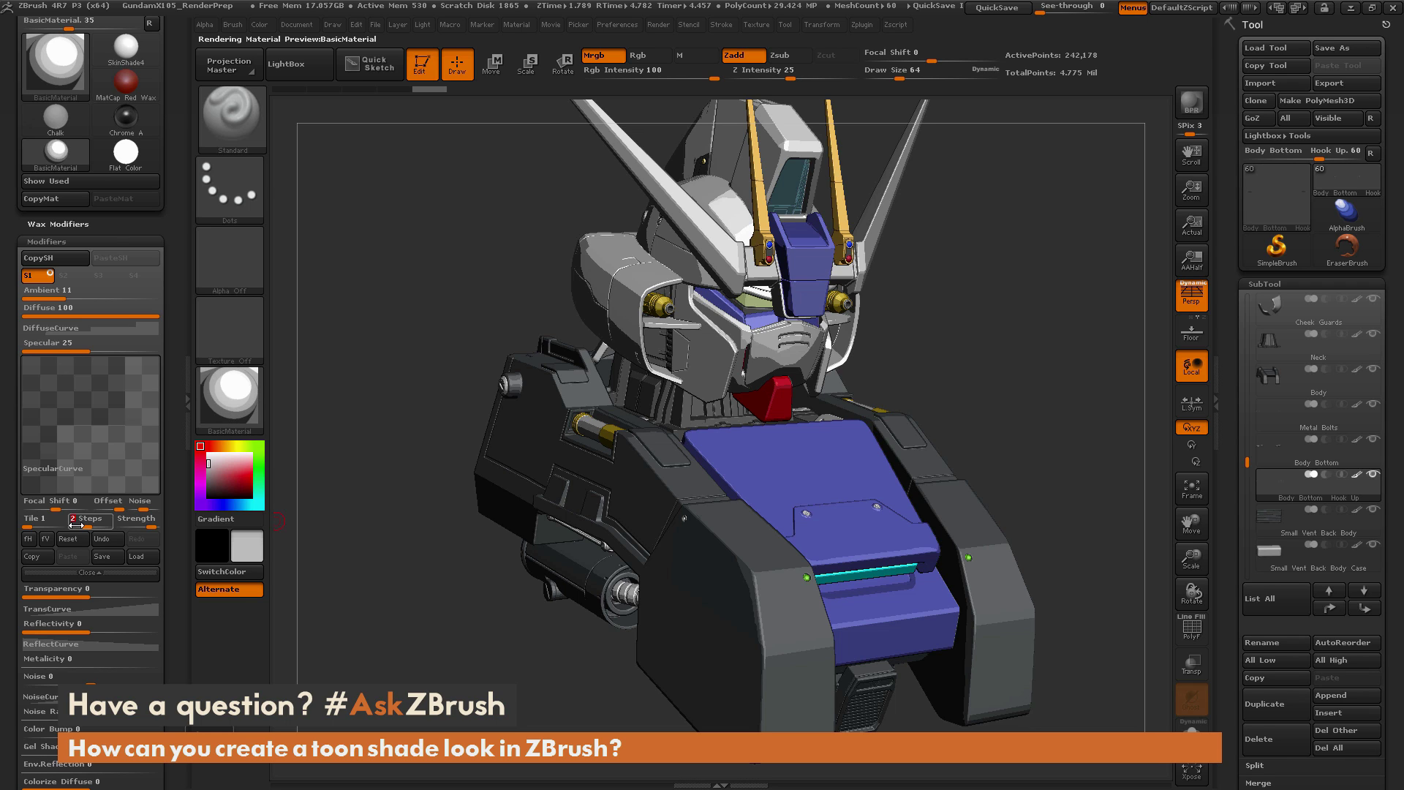
Give BasicMaterial an outline in its mixer settings, with Outline strength 1 and outline Depth 4
{"action": "left_click", "coordinate": [53, 242]}
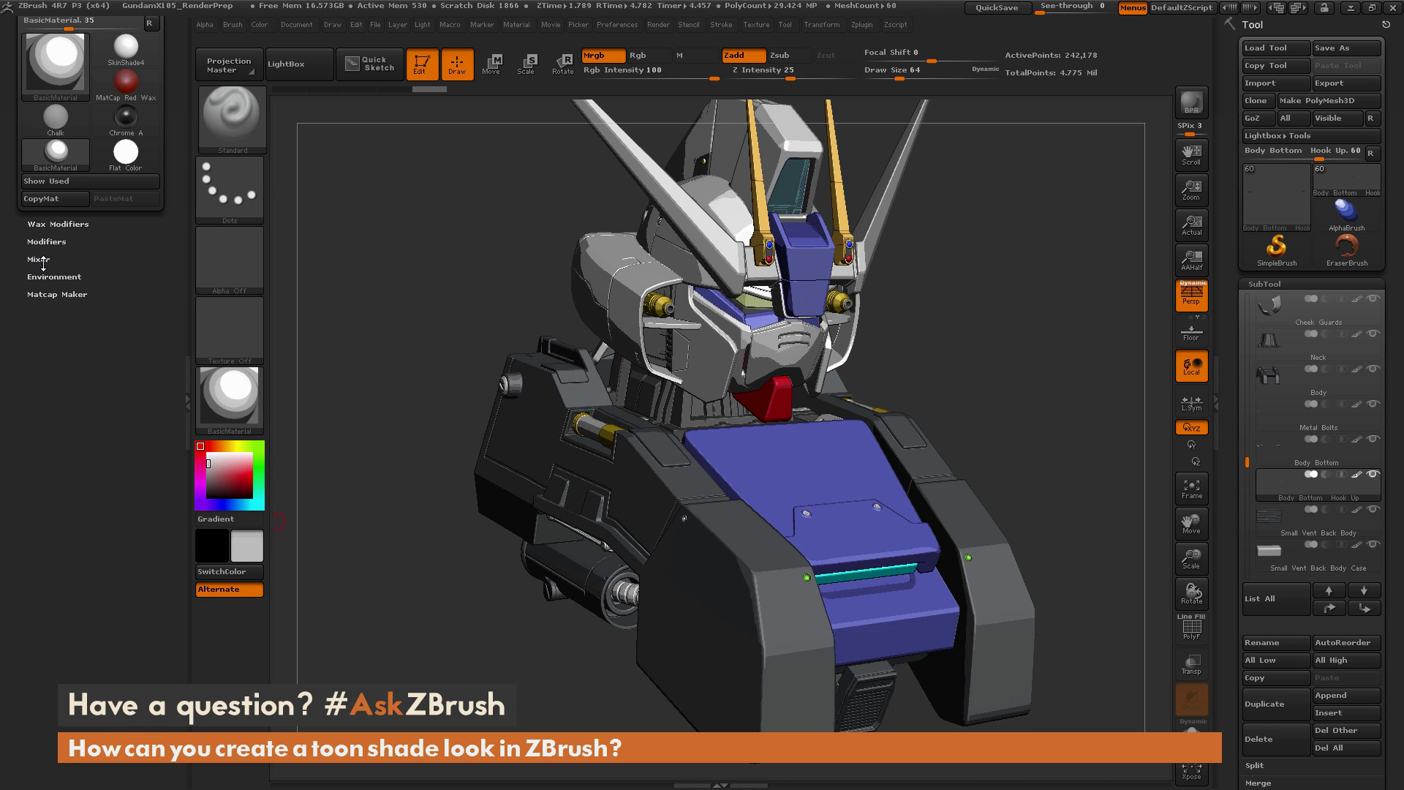
{"action": "left_click", "coordinate": [42, 262]}
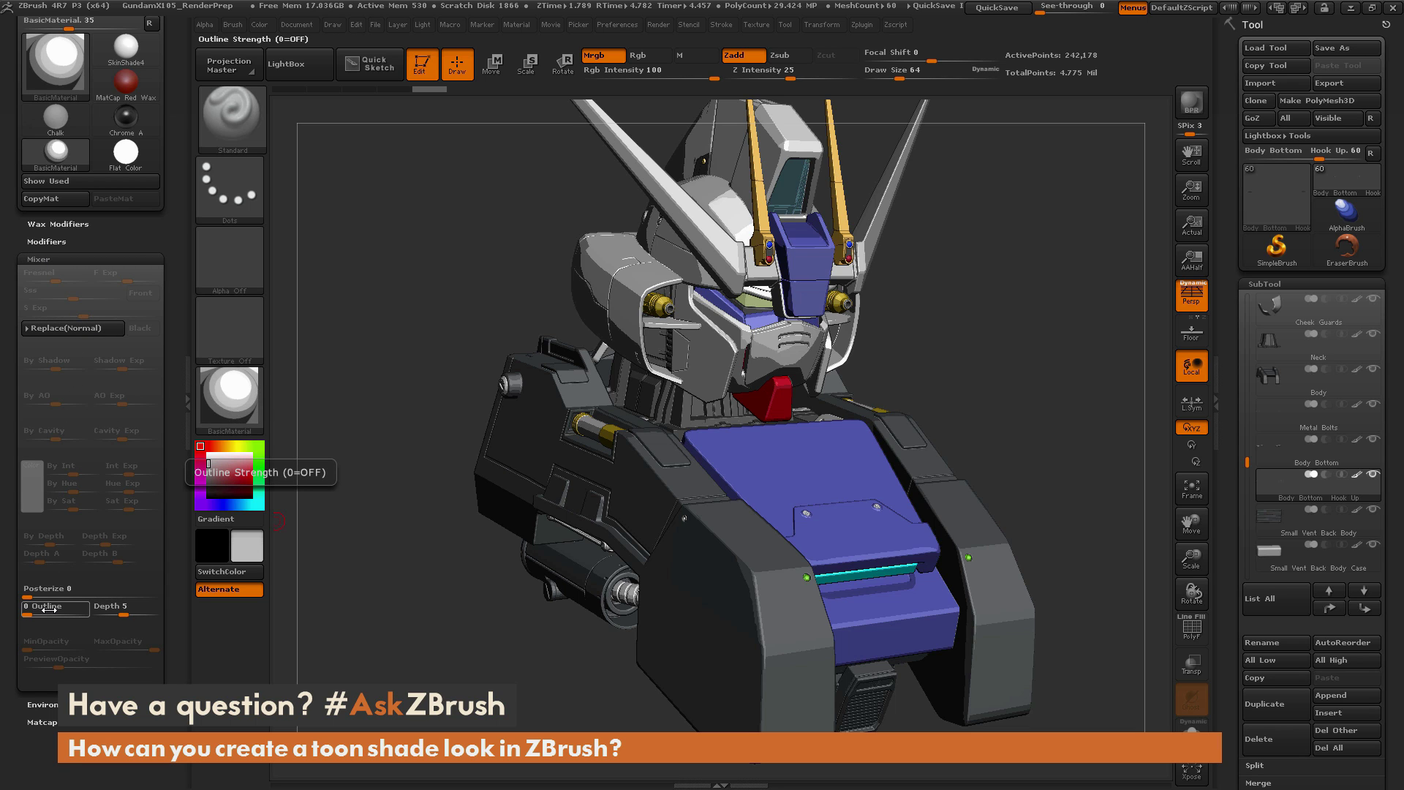
{"action": "left_click_drag", "start_coordinate": [41, 610], "coordinate": [91, 613]}
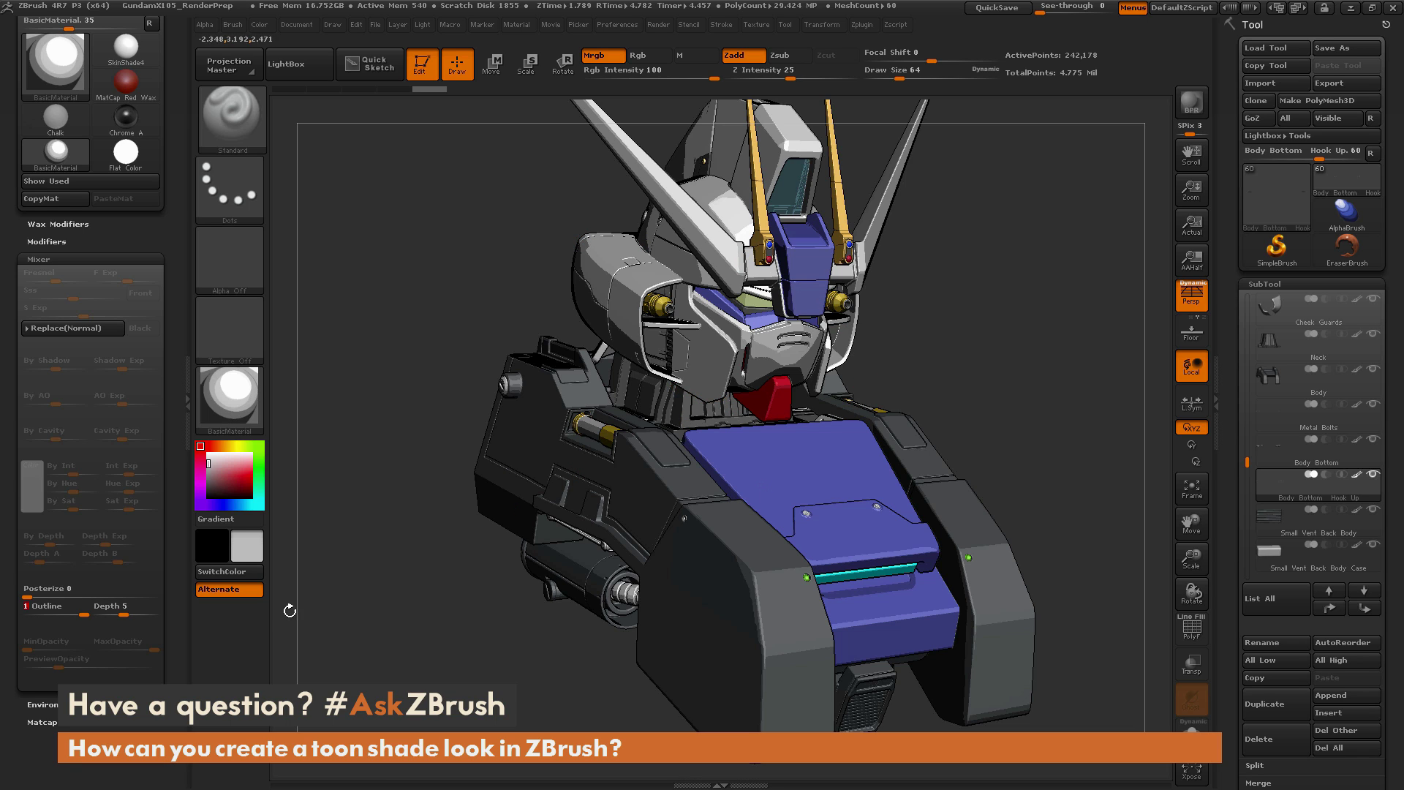
{"action": "left_click_drag", "start_coordinate": [82, 608], "coordinate": [26, 609]}
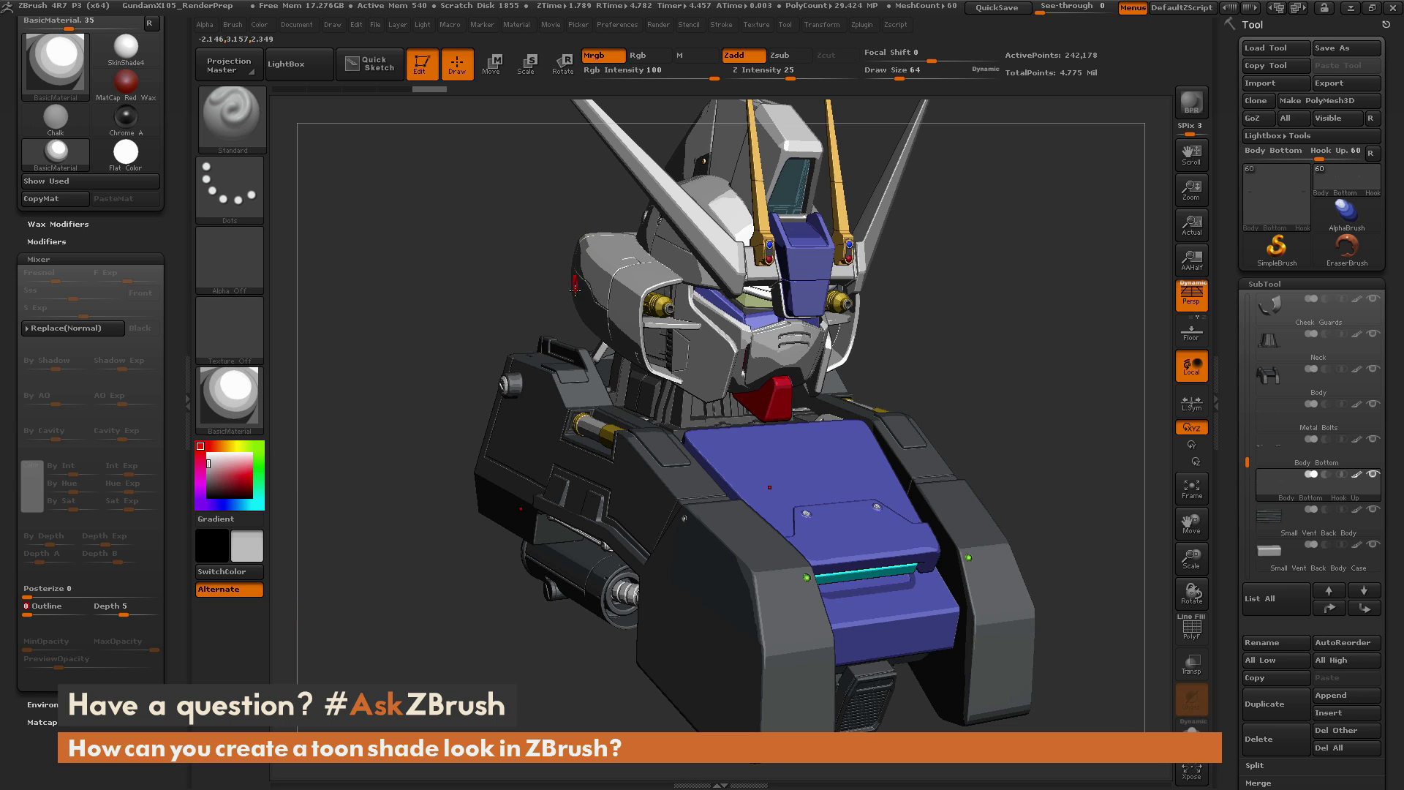
{"action": "left_click_drag", "start_coordinate": [36, 606], "coordinate": [85, 609]}
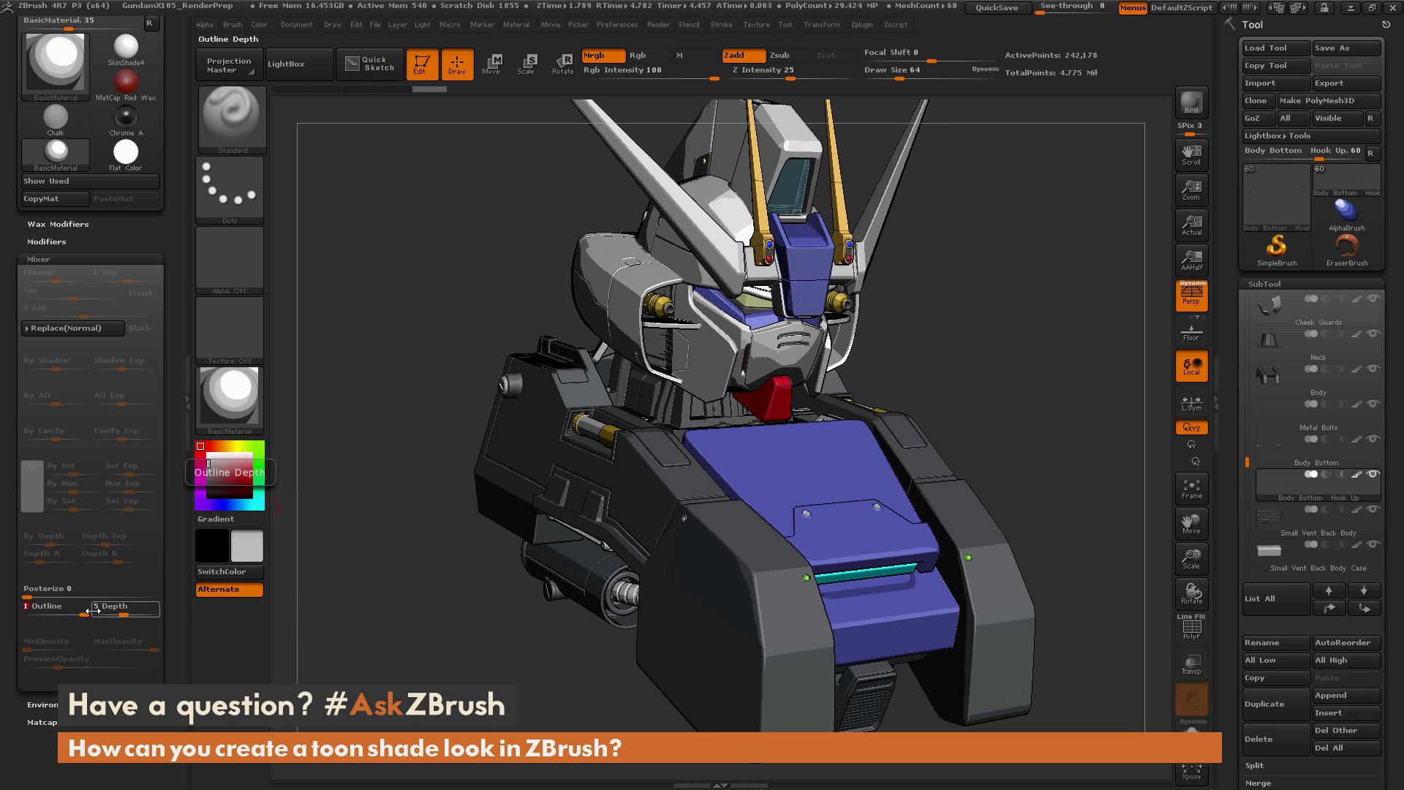
{"action": "left_click_drag", "start_coordinate": [124, 611], "coordinate": [113, 613]}
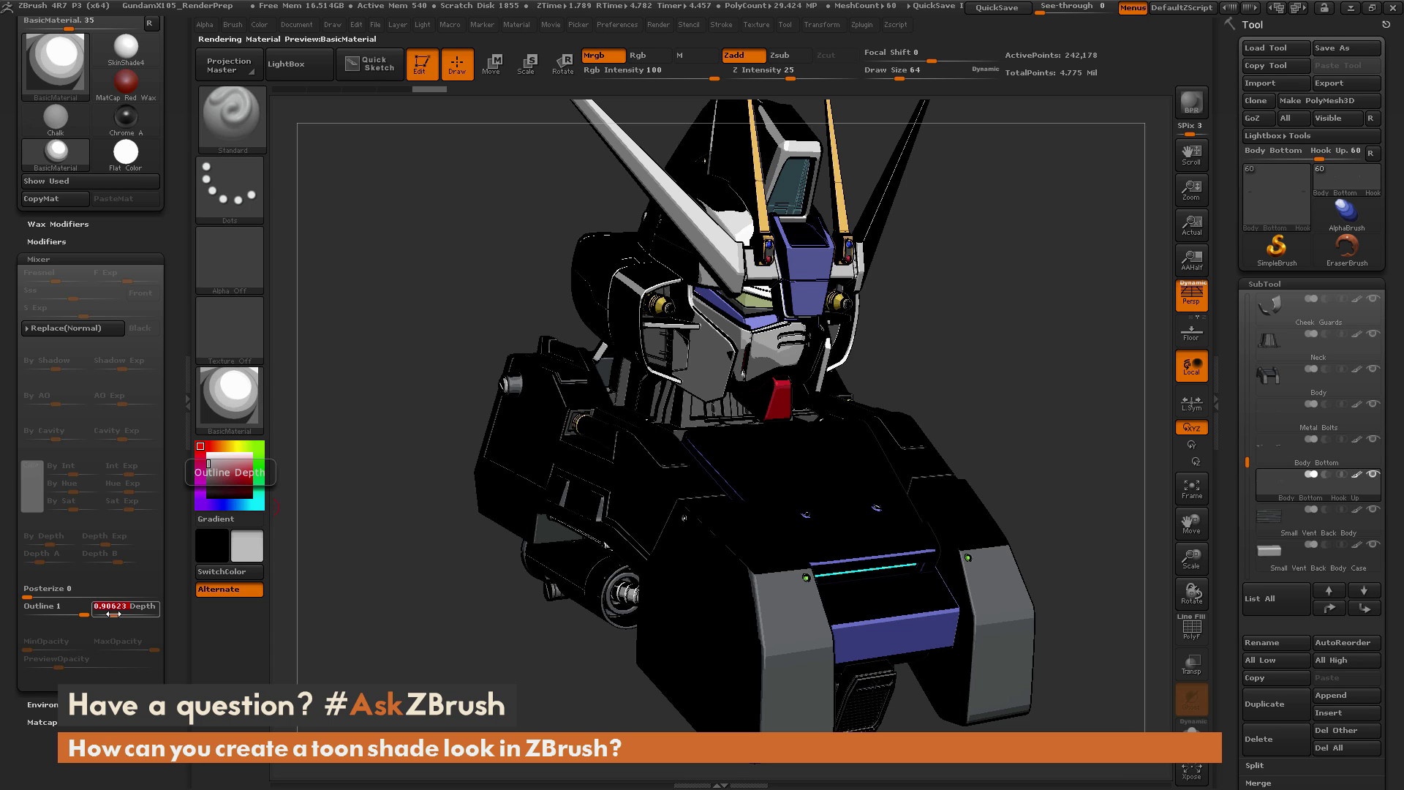
{"action": "left_click_drag", "start_coordinate": [113, 614], "coordinate": [127, 611]}
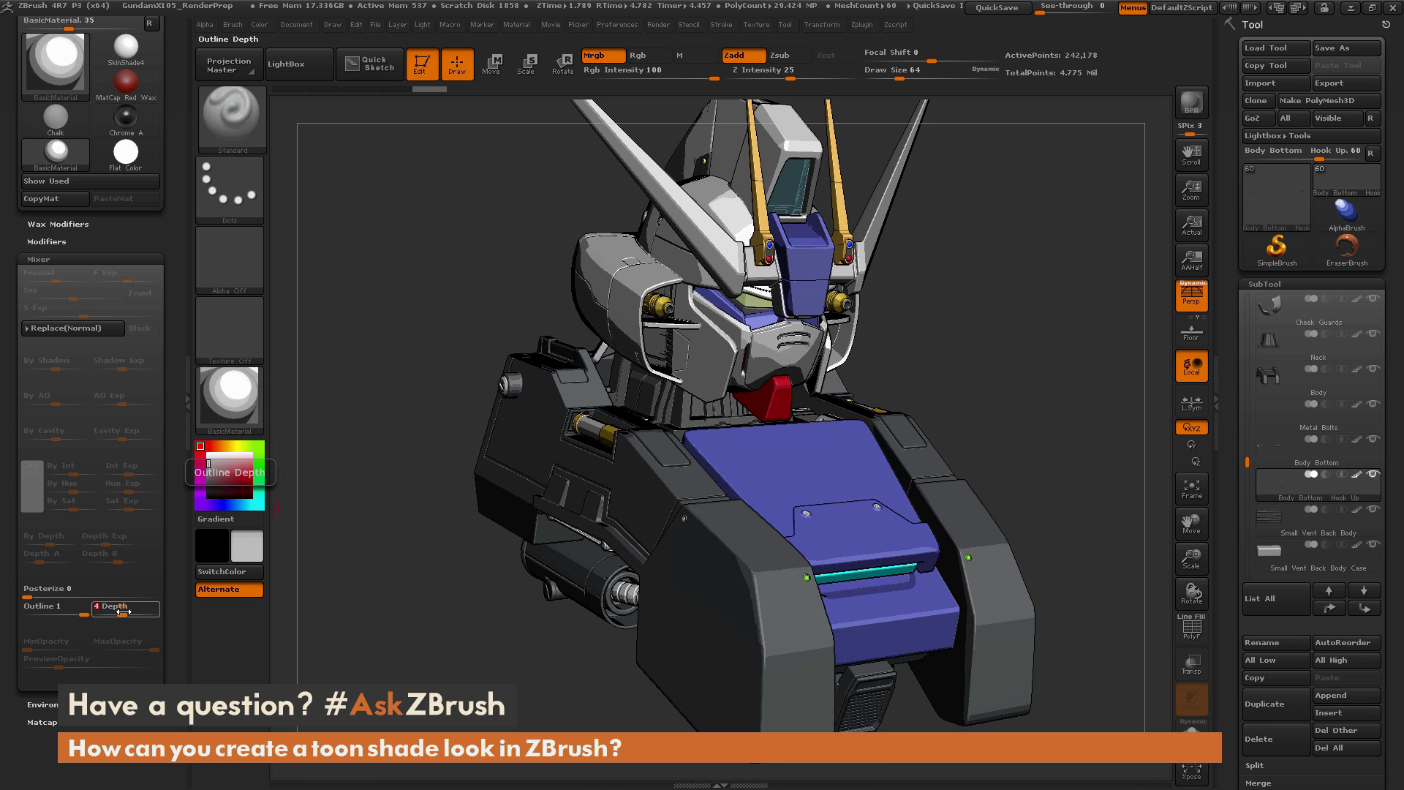
Hide the Material palette's tray and run a Best Preview Render of the model
{"action": "left_click", "coordinate": [40, 259]}
{"action": "left_click", "coordinate": [188, 400]}
{"action": "left_click_drag", "start_coordinate": [190, 399], "coordinate": [200, 418]}
{"action": "left_click", "coordinate": [220, 458]}
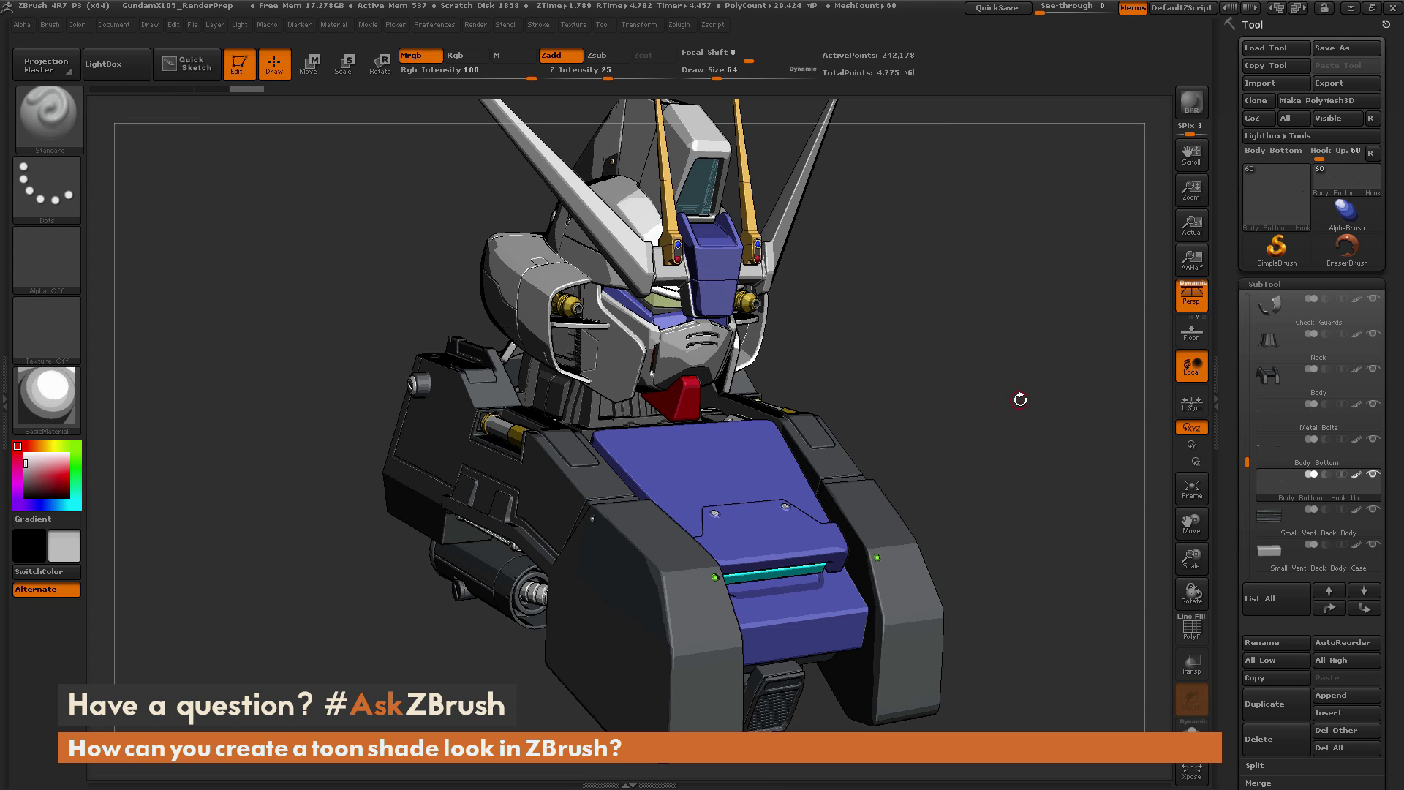
{"action": "left_click", "coordinate": [1196, 109]}
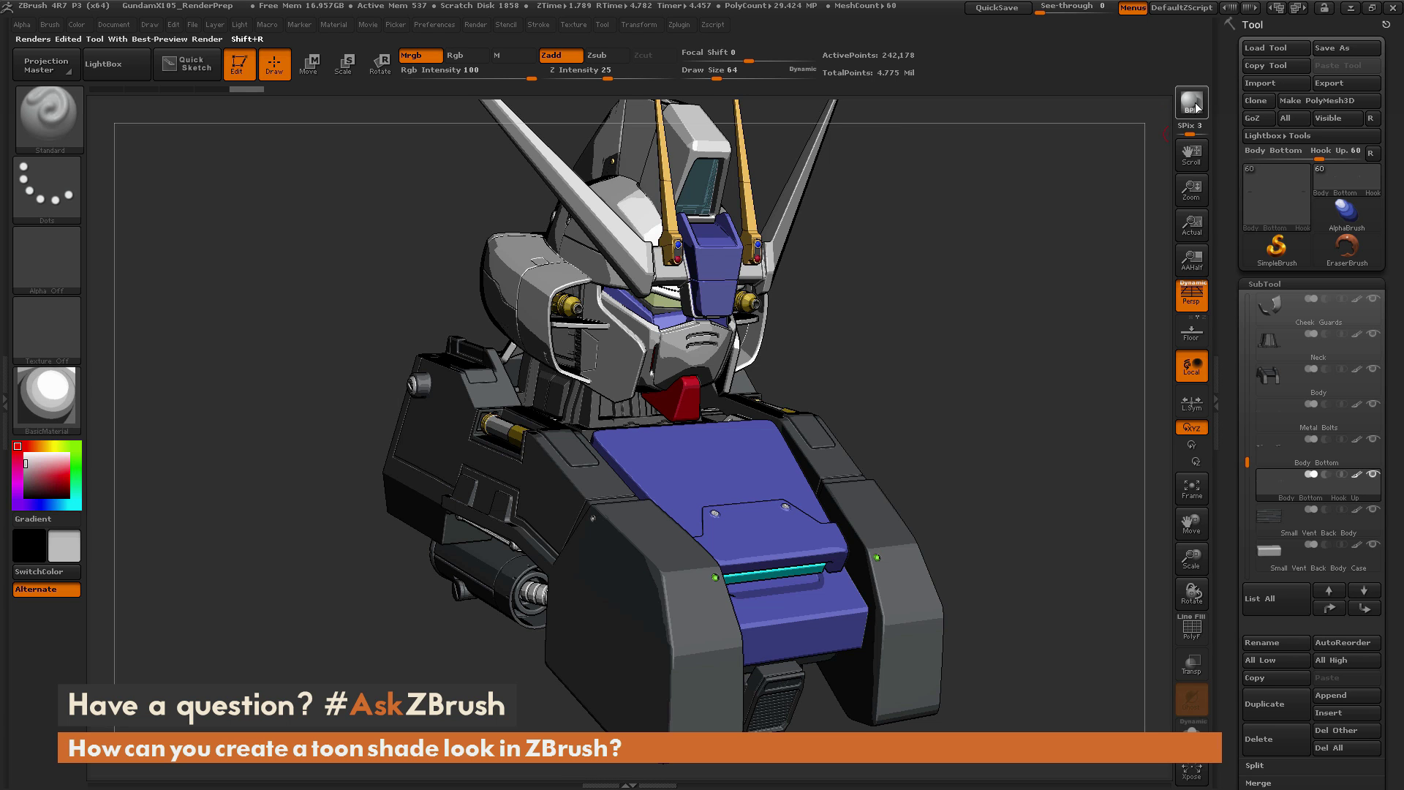
{"action": "left_click", "coordinate": [1196, 108]}
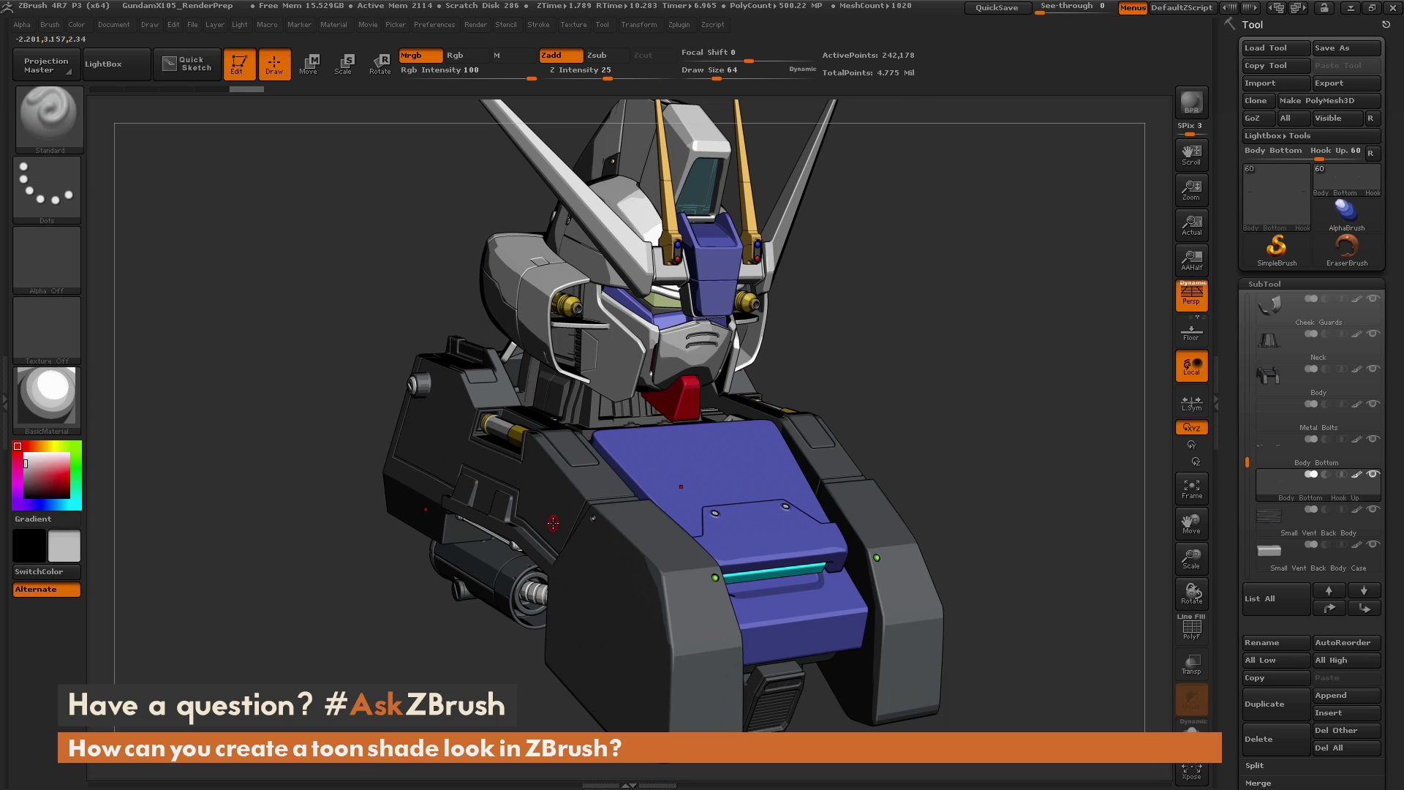
Dock the Render palette in the side tray and enable the first BPR filter as a Colorize filter
{"action": "left_click", "coordinate": [476, 24]}
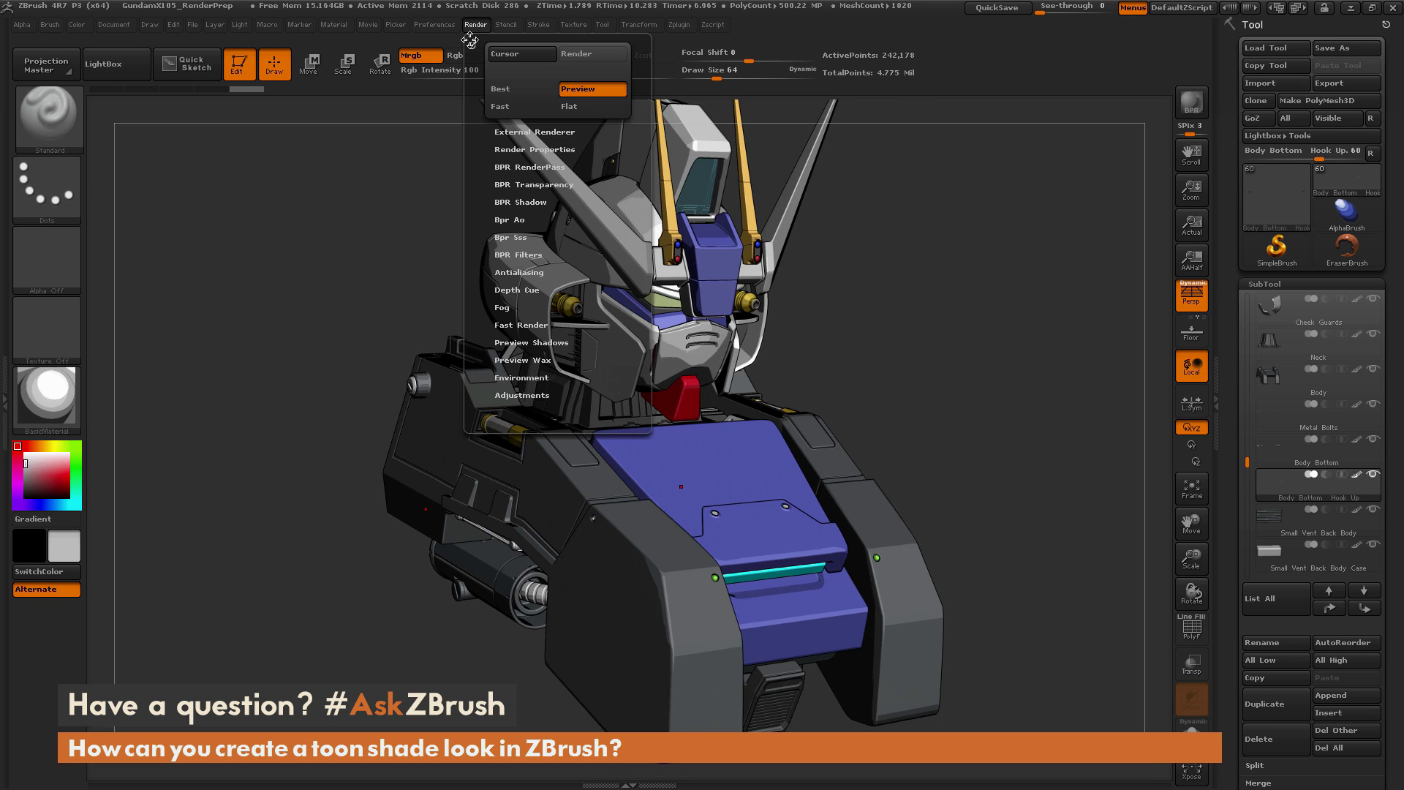
{"action": "left_click_drag", "start_coordinate": [471, 44], "coordinate": [1321, 370]}
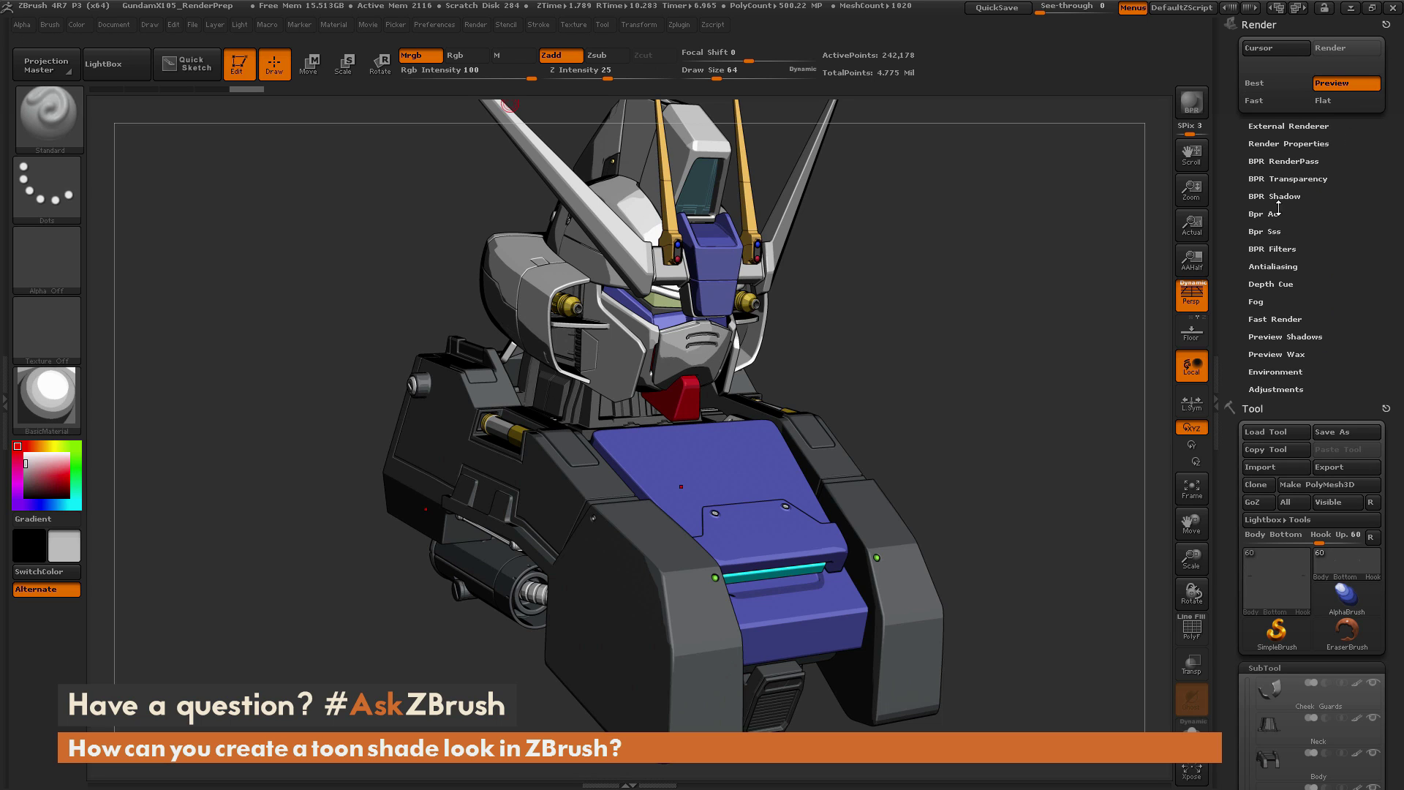
{"action": "left_click", "coordinate": [1278, 249]}
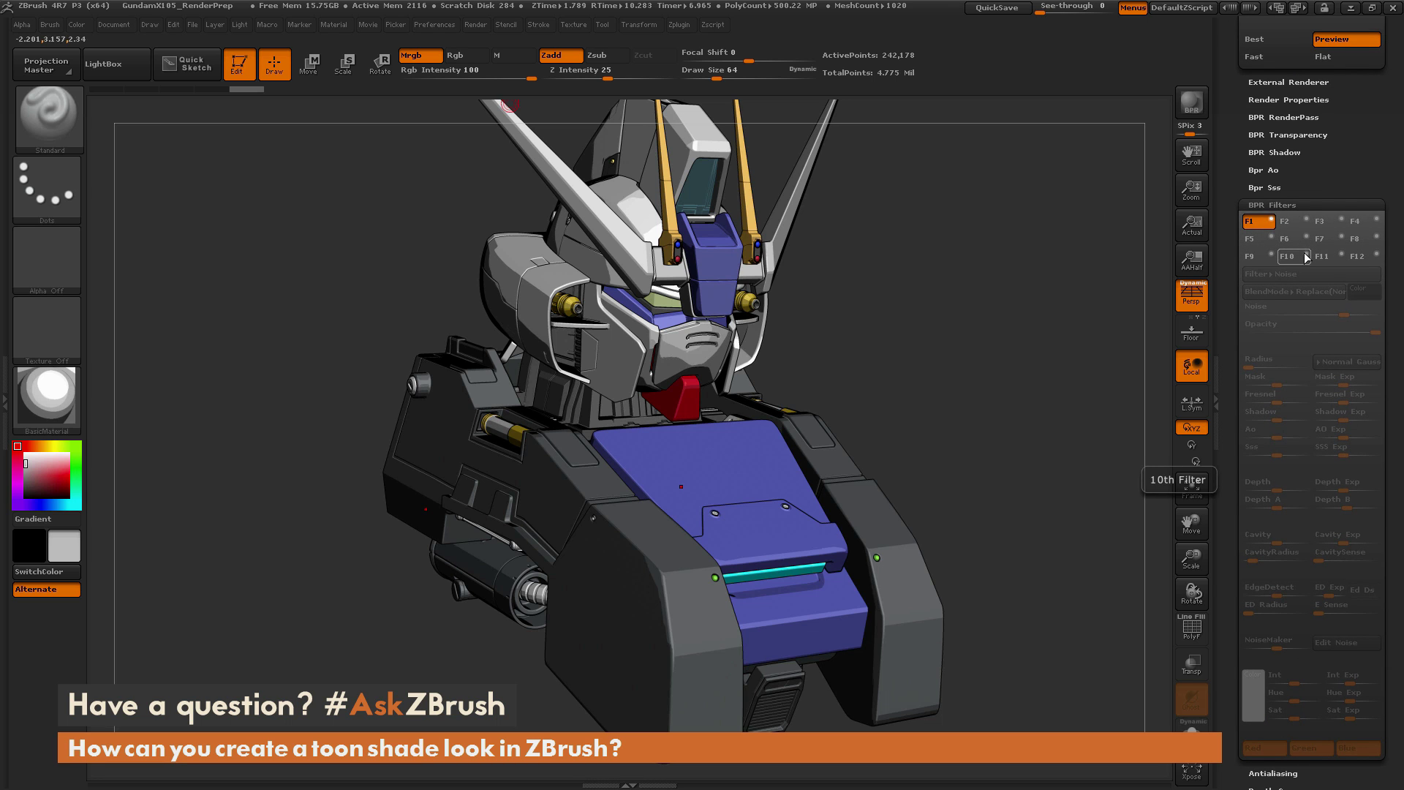
{"action": "left_click", "coordinate": [1273, 220]}
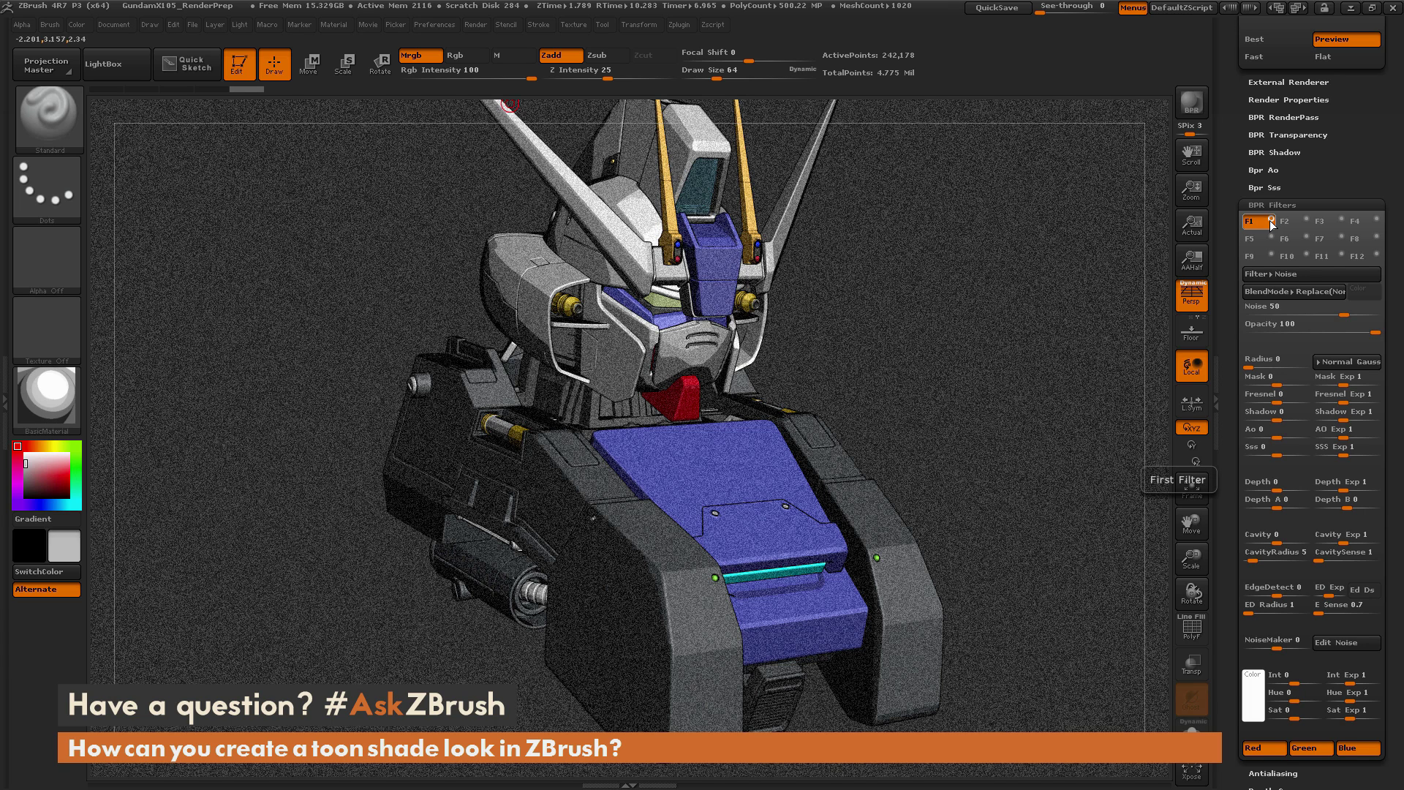
{"action": "left_click", "coordinate": [1288, 276]}
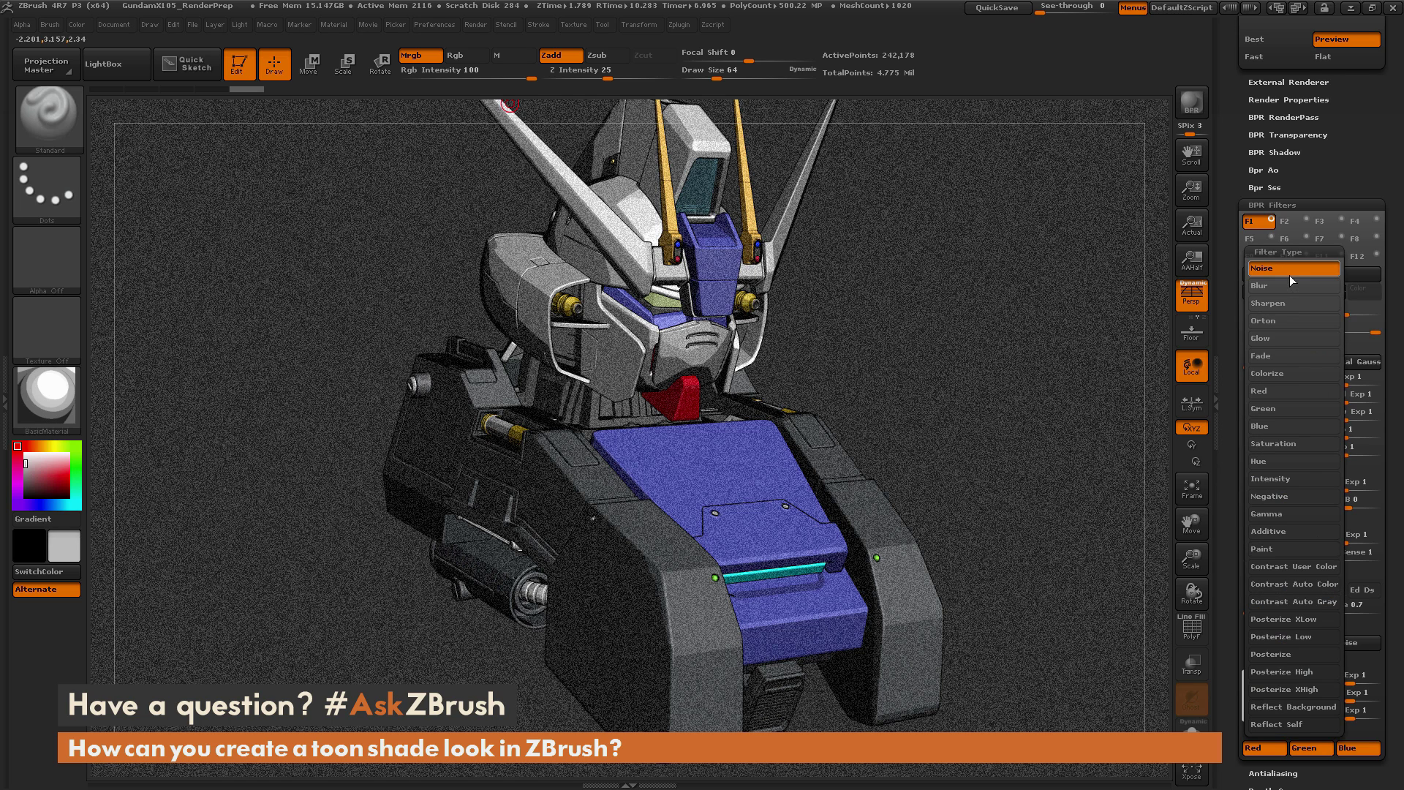
{"action": "left_click", "coordinate": [1293, 374]}
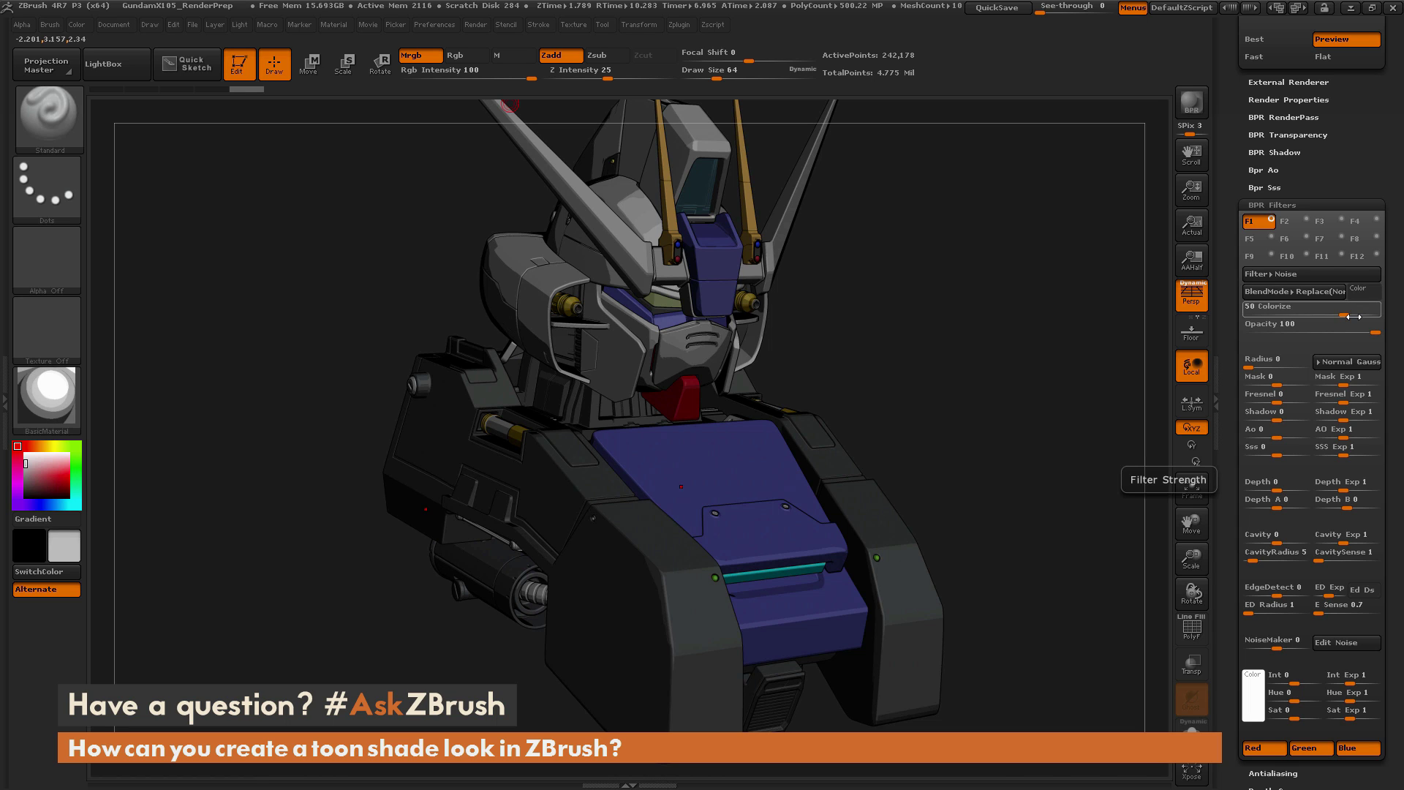
Set the Colorize filter's strength to 100 and its color to red
{"action": "left_click_drag", "start_coordinate": [1348, 313], "coordinate": [1382, 311]}
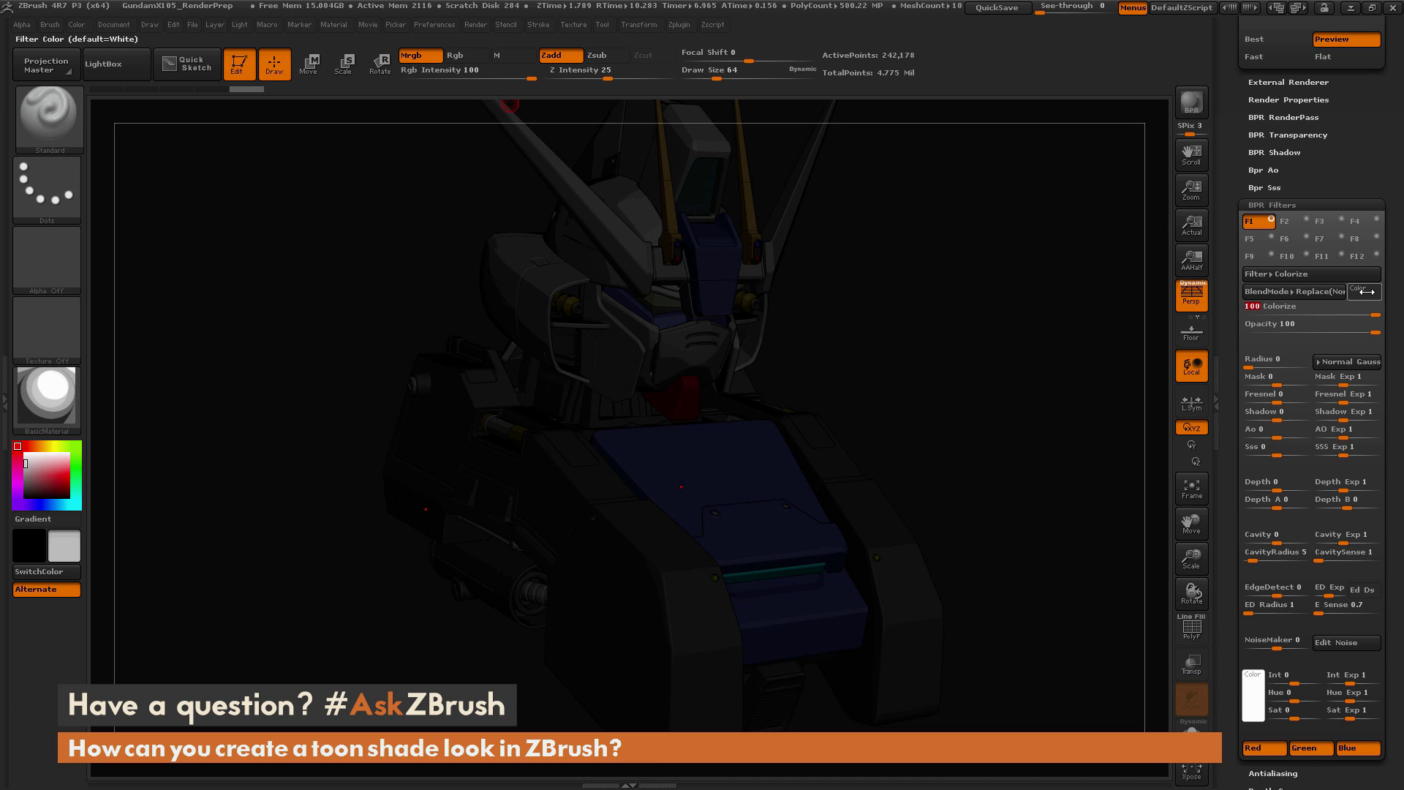
{"action": "left_click", "coordinate": [1362, 290]}
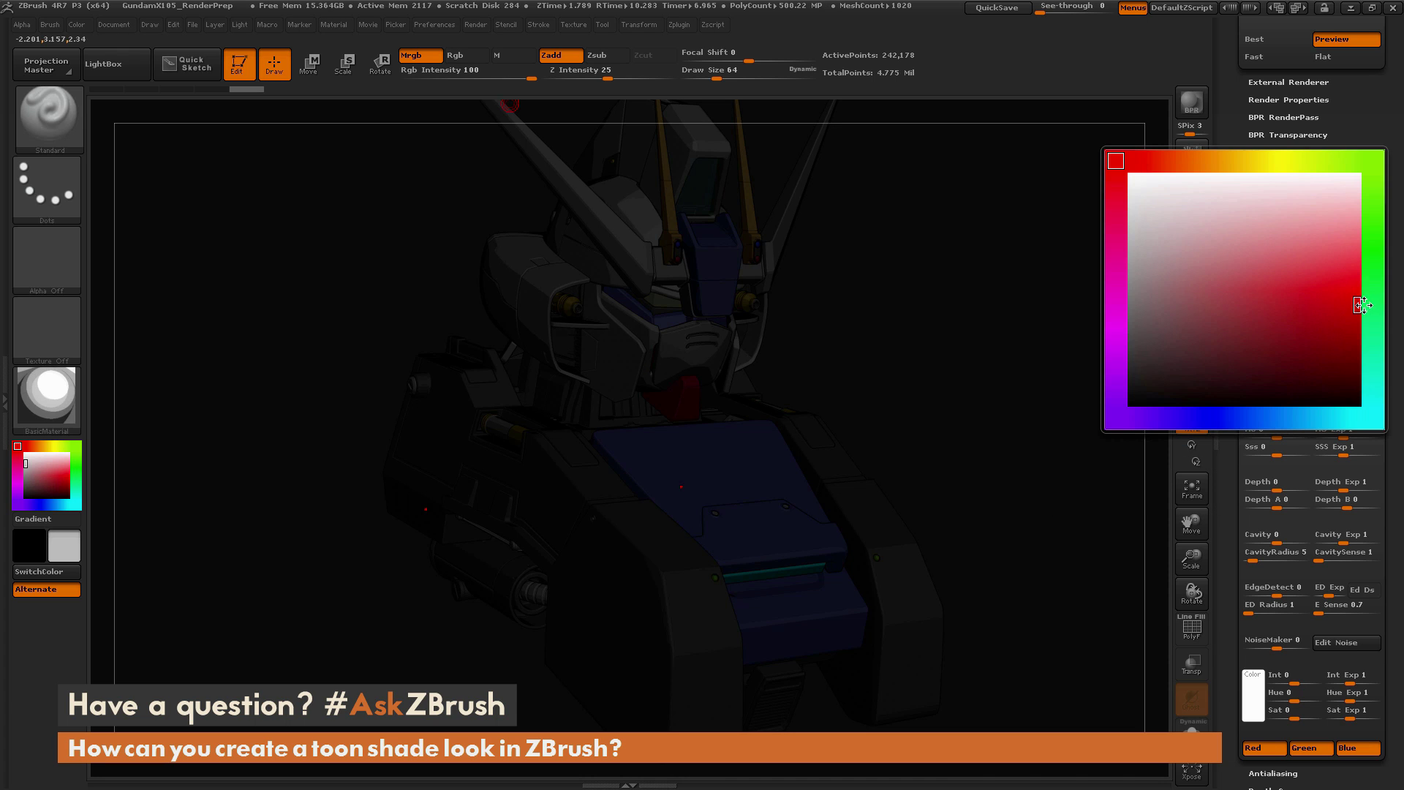
{"action": "left_click", "coordinate": [1360, 308]}
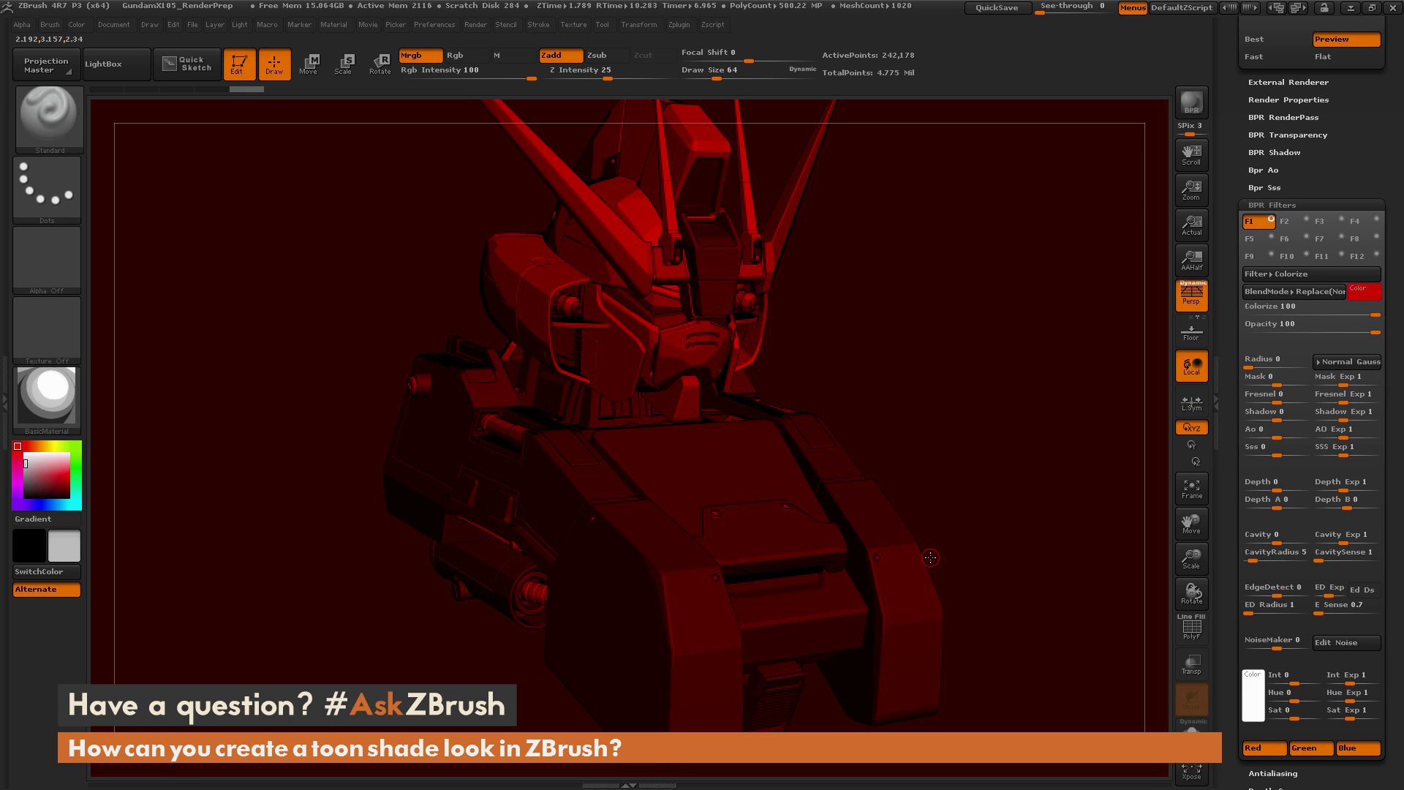
Limit the Colorize filter to the model by setting its Mask modulation to 1, comparing it with -1
{"action": "left_click_drag", "start_coordinate": [1278, 385], "coordinate": [1308, 385]}
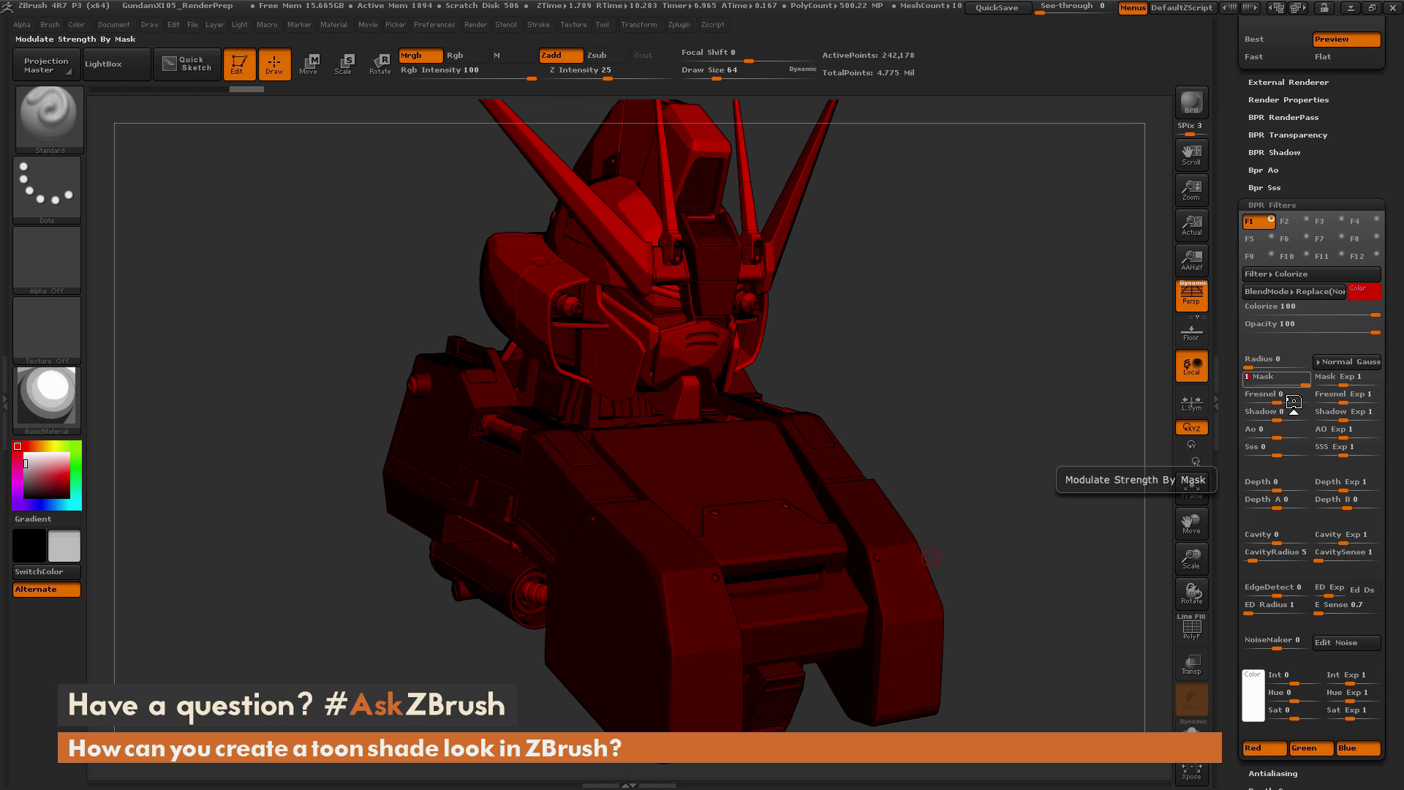
{"action": "left_click_drag", "start_coordinate": [1303, 385], "coordinate": [1242, 386]}
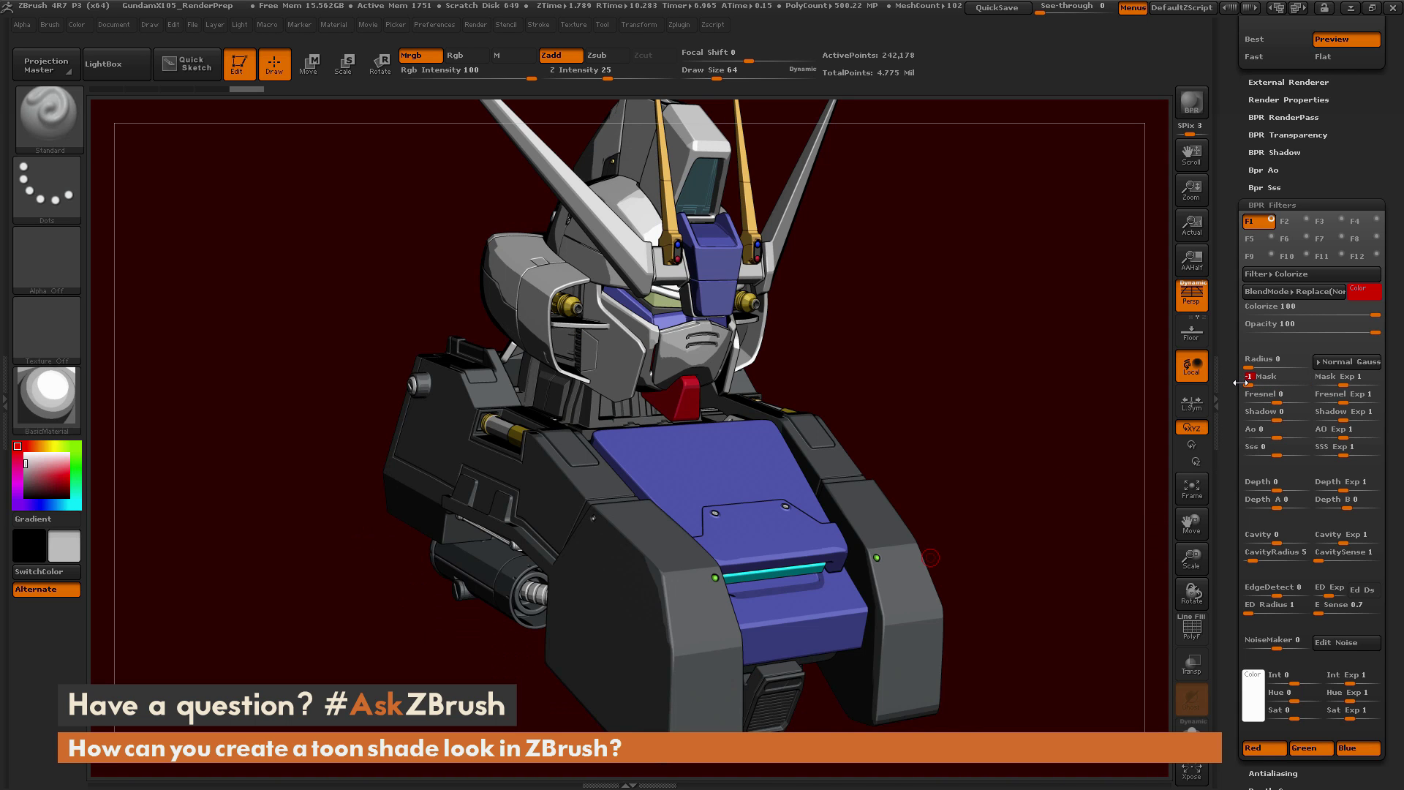
{"action": "left_click_drag", "start_coordinate": [1241, 382], "coordinate": [1309, 384]}
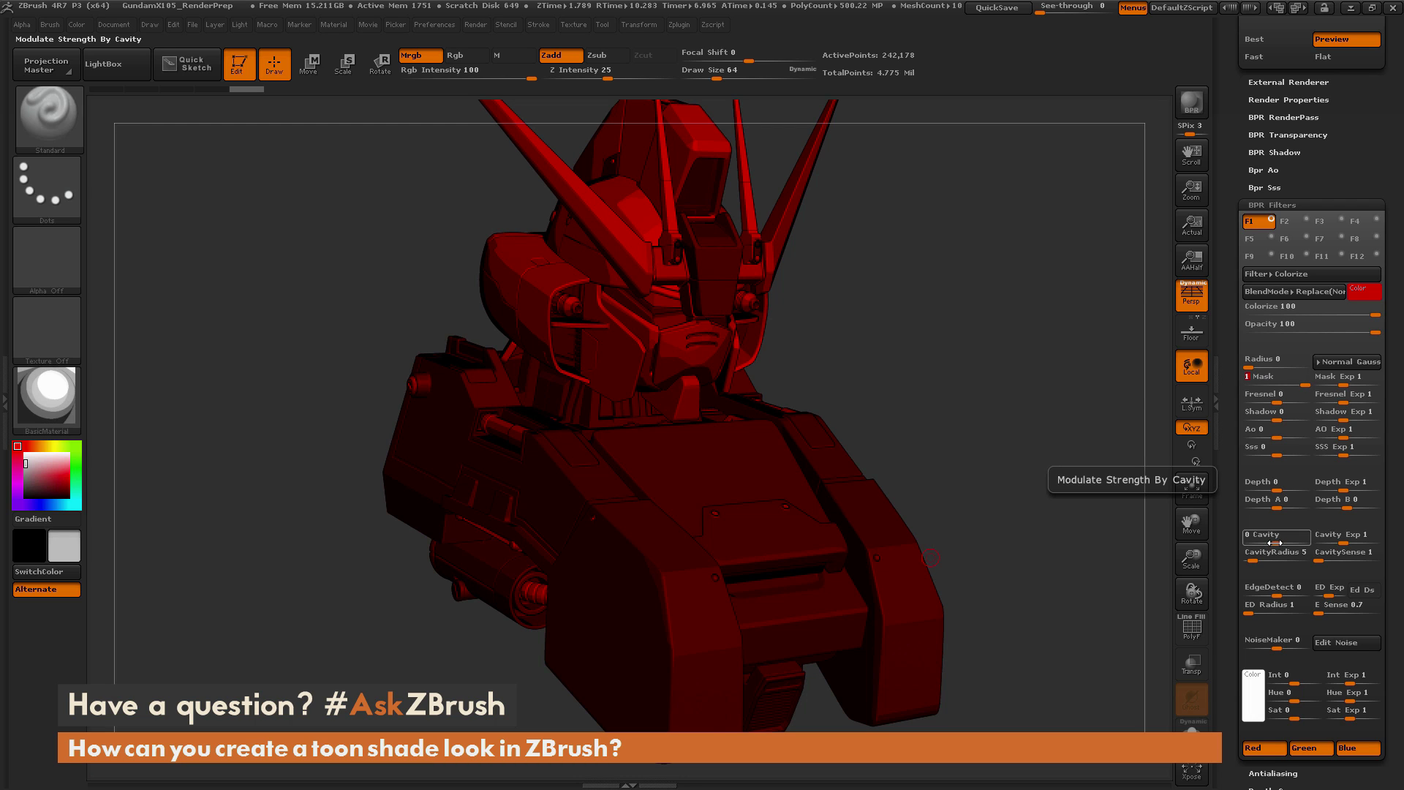
Restrict the Colorize filter to cavities with Cavity 1, CavityRadius 1 and Cavity Exp 1
{"action": "left_click_drag", "start_coordinate": [1279, 543], "coordinate": [1309, 542]}
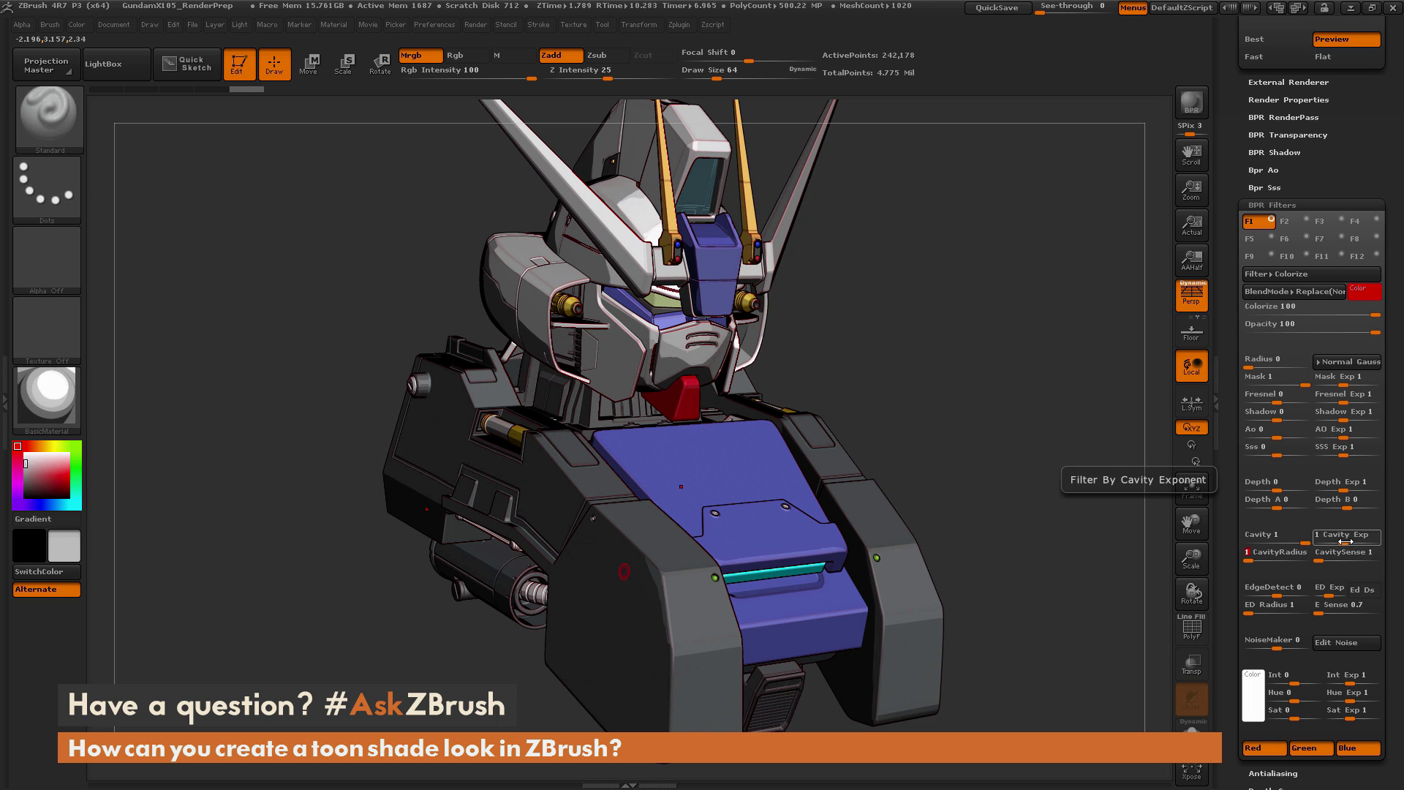
{"action": "mouse_move", "coordinate": [1346, 543]}
{"action": "left_mouse_down"}
{"action": "mouse_move", "coordinate": [1362, 536]}
{"action": "mouse_move", "coordinate": [1341, 541]}
{"action": "left_mouse_up"}
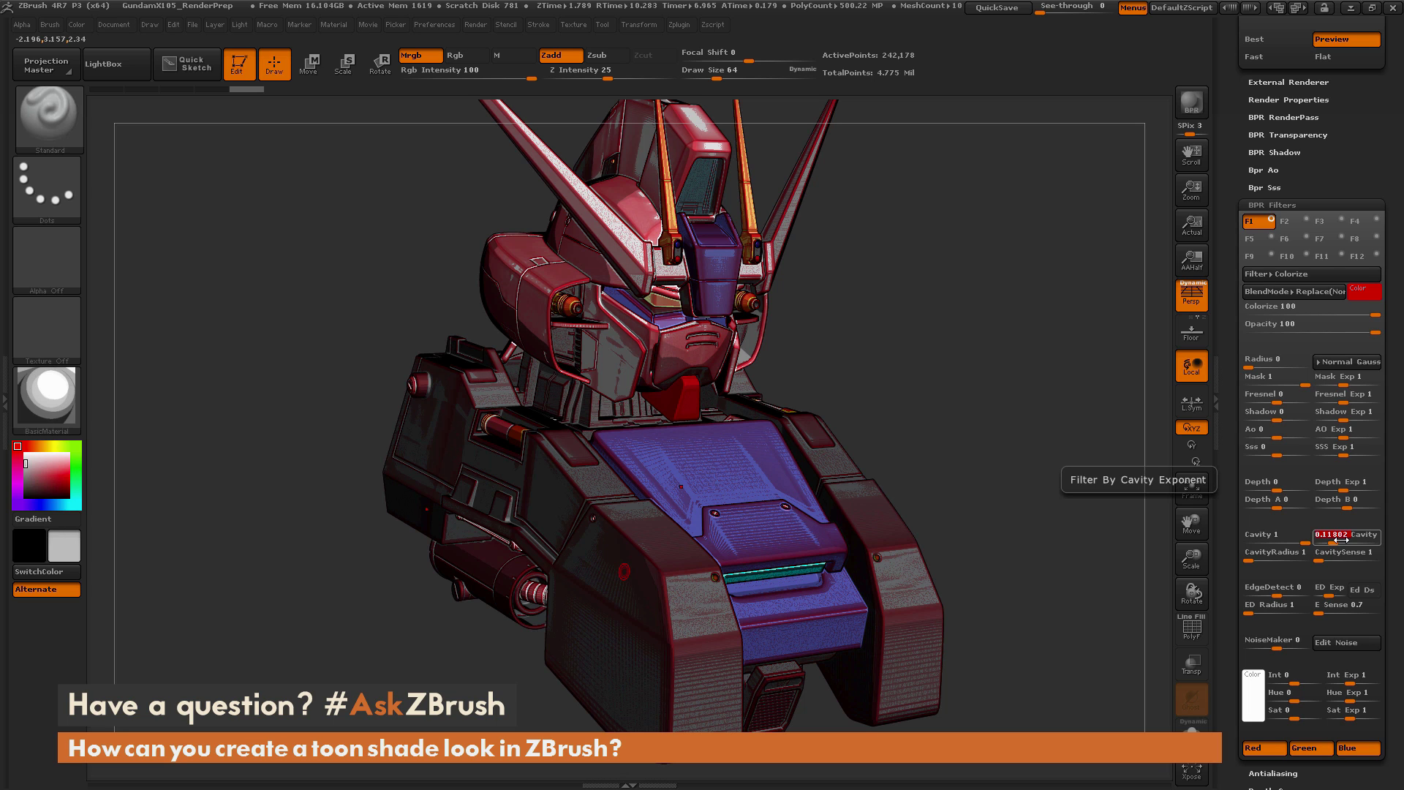
{"action": "type", "text": "1"}
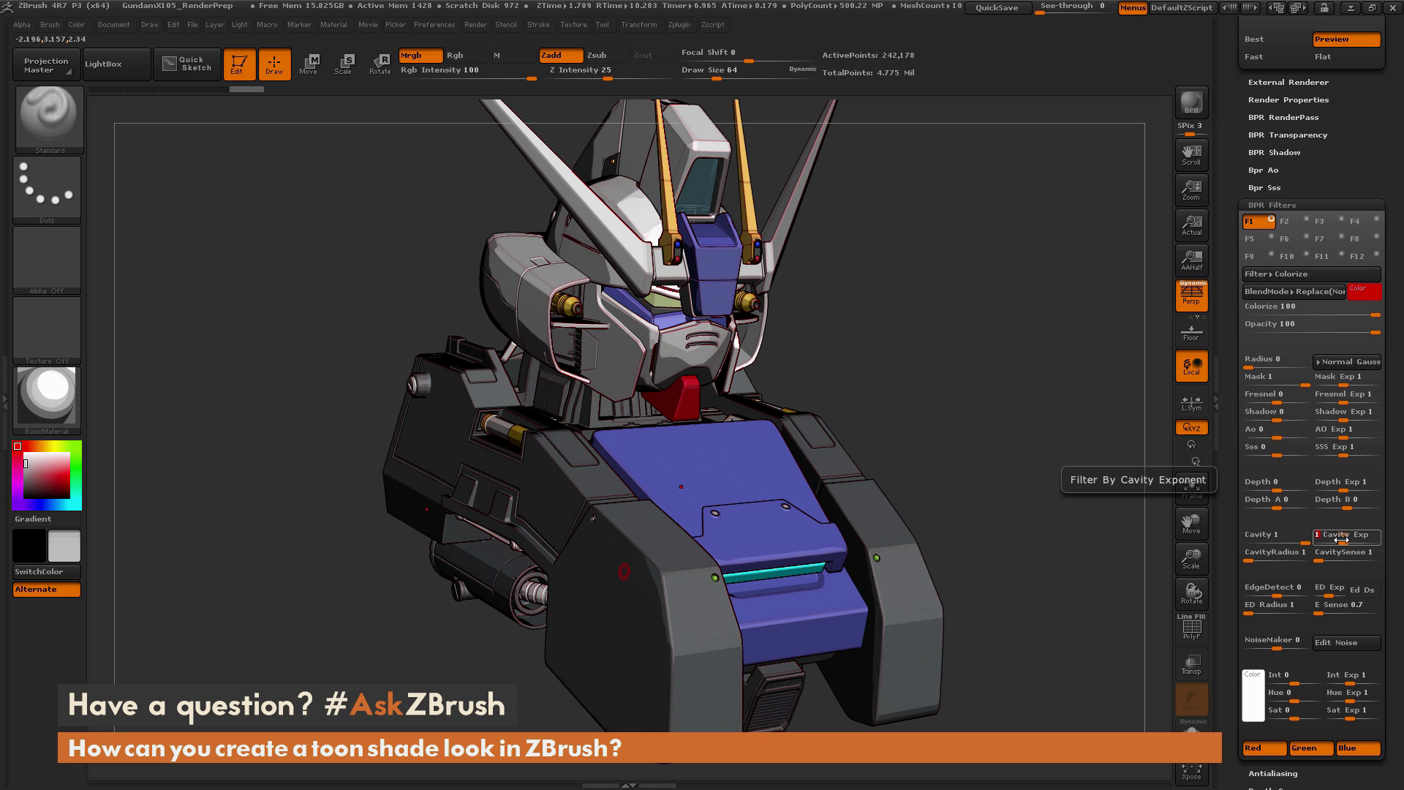
Set the Colorize filter's Cavity Exp to 0.8 and CavitySense to 0.9, trying a much higher sensitivity in between
{"action": "type", "text": "0.8"}
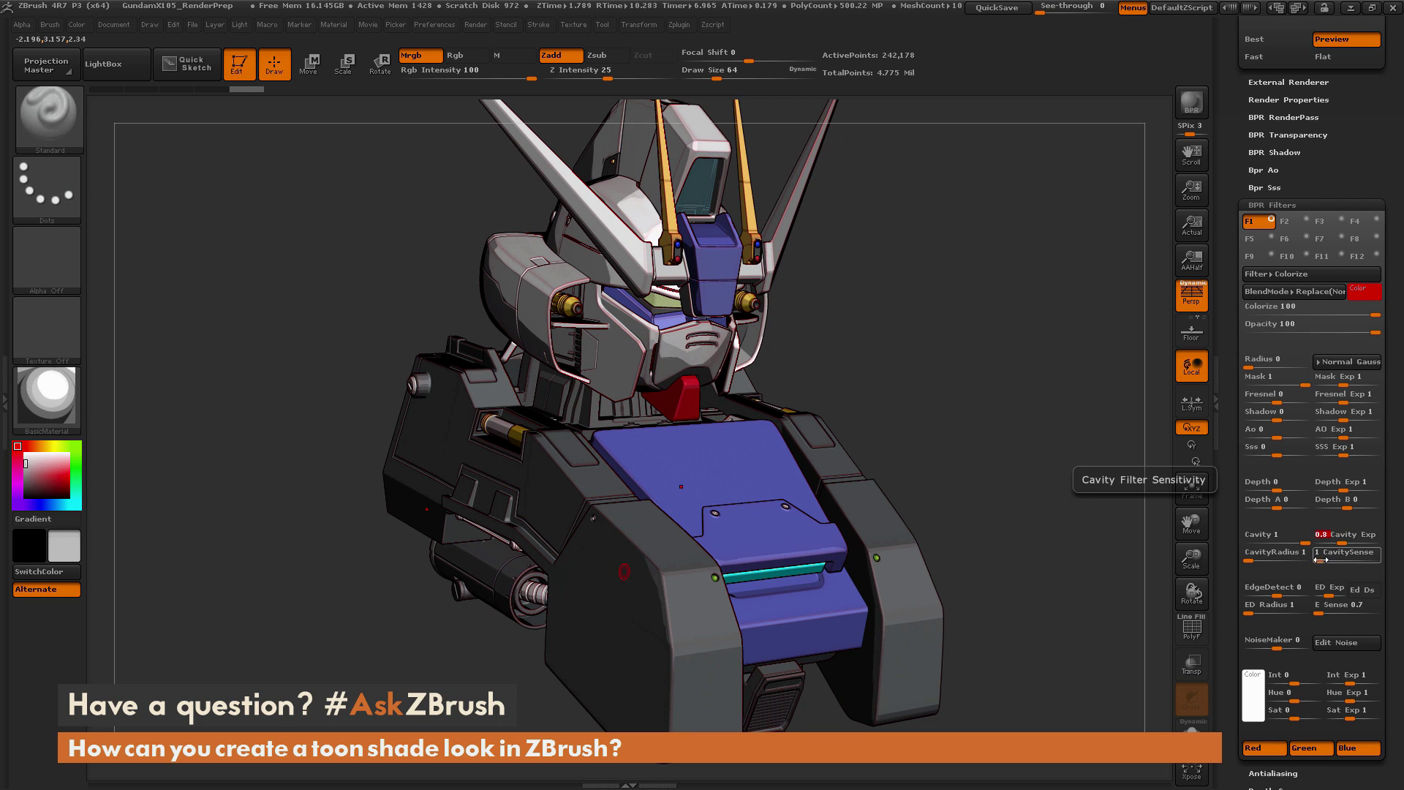
{"action": "left_click_drag", "start_coordinate": [1320, 560], "coordinate": [1348, 557]}
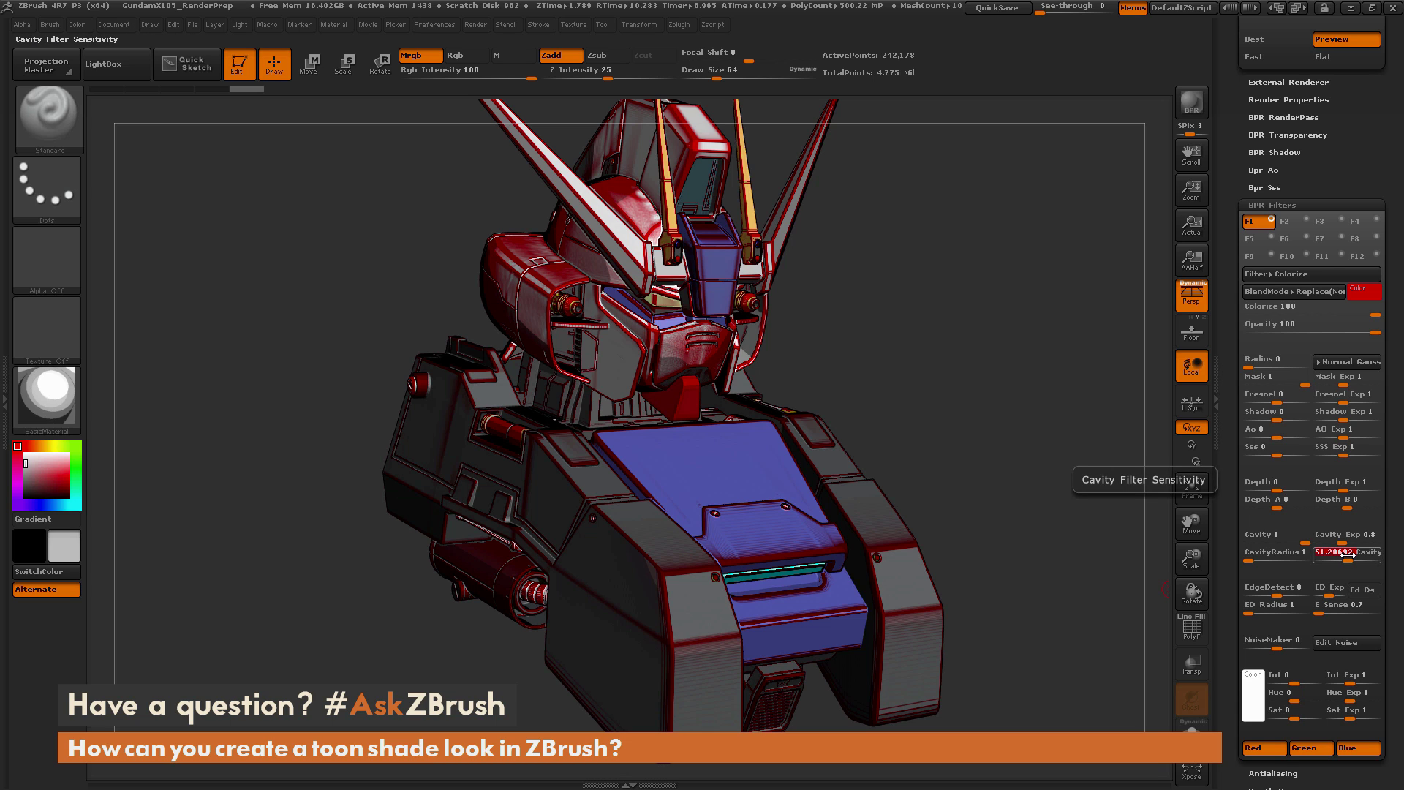
{"action": "type", "text": "0.9"}
{"action": "key", "text": "Return"}
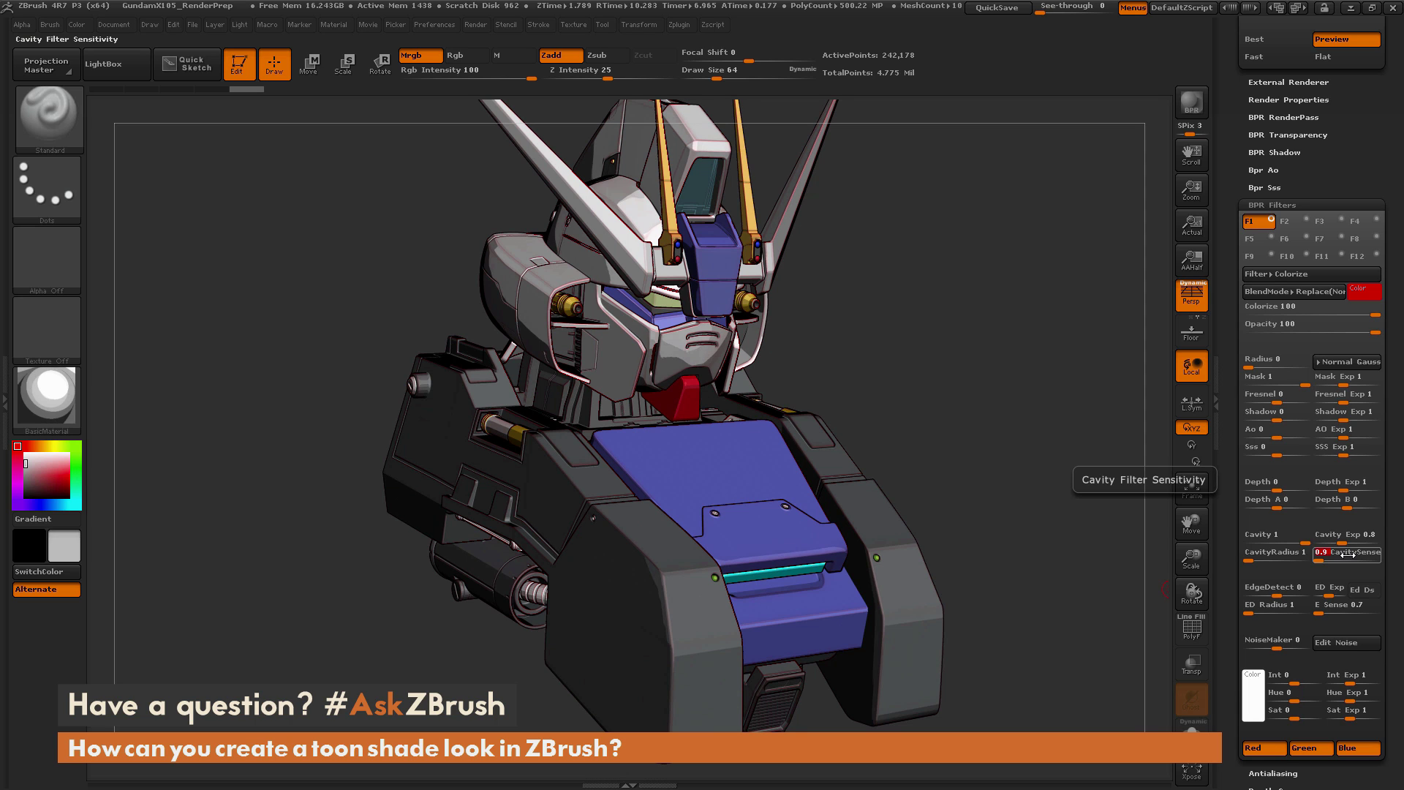
Switch the Colorize filter from cavity to edge detection with Cavity 0, EdgeDetect 1 and ED Radius 2
{"action": "left_click_drag", "start_coordinate": [1280, 536], "coordinate": [1302, 599]}
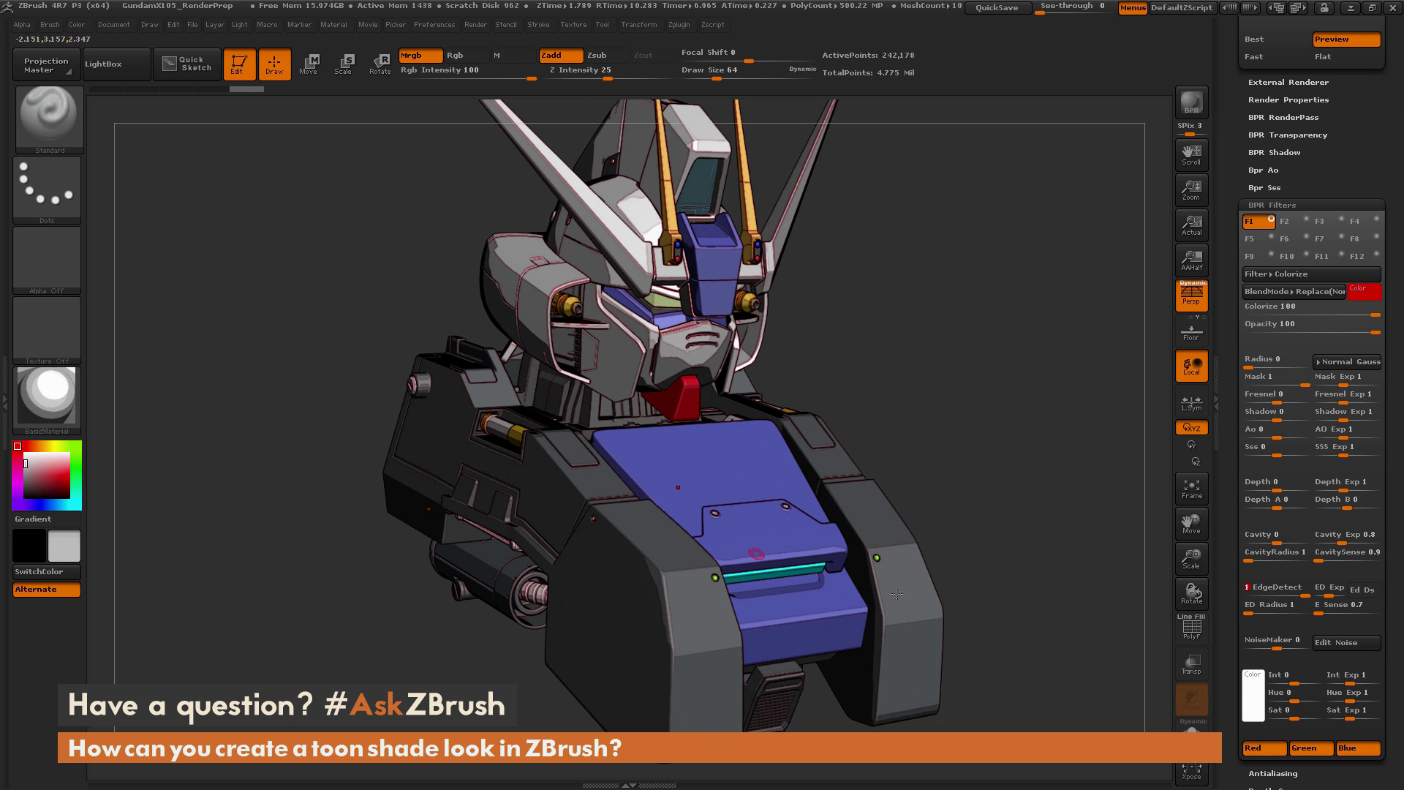
{"action": "left_click_drag", "start_coordinate": [1335, 594], "coordinate": [1339, 594]}
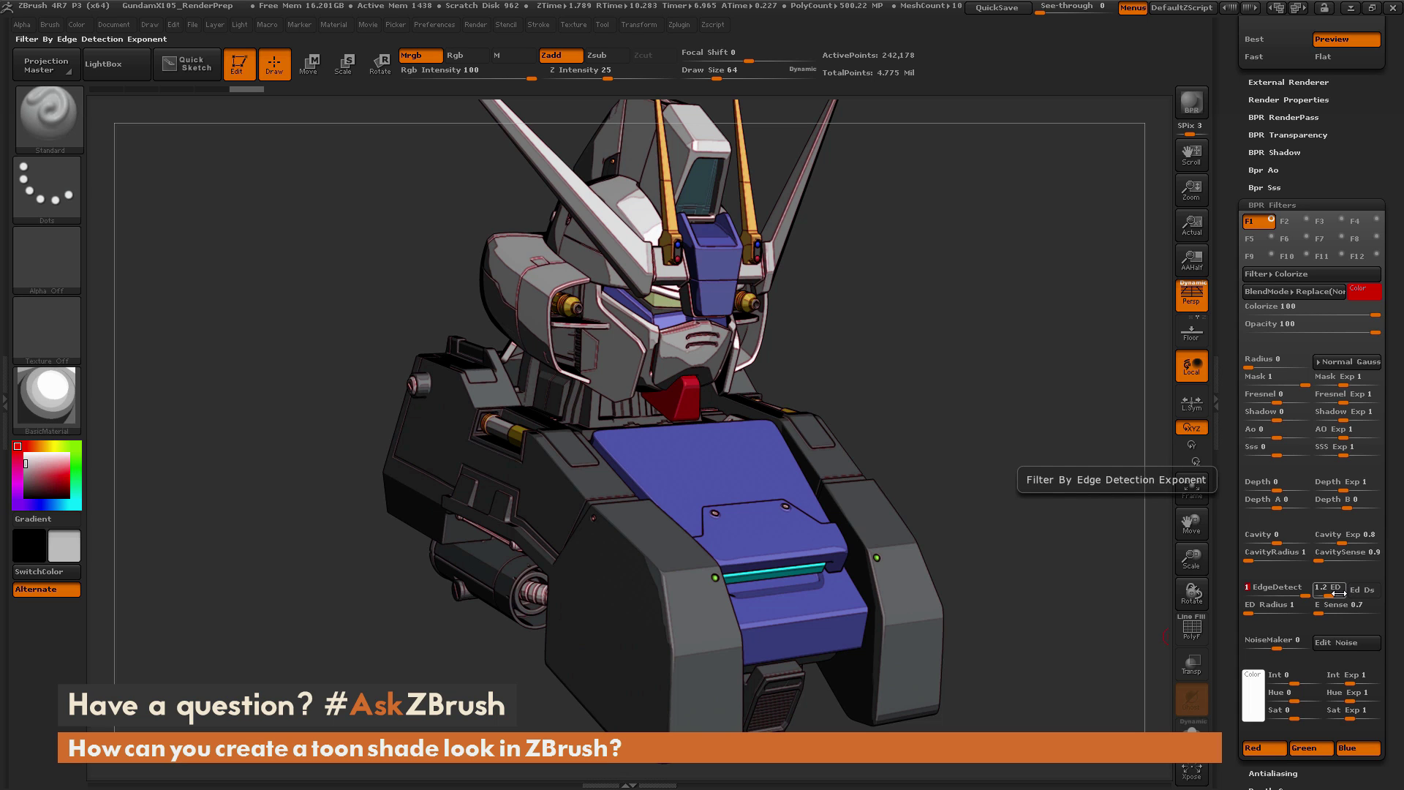
{"action": "left_click_drag", "start_coordinate": [1249, 613], "coordinate": [1253, 613]}
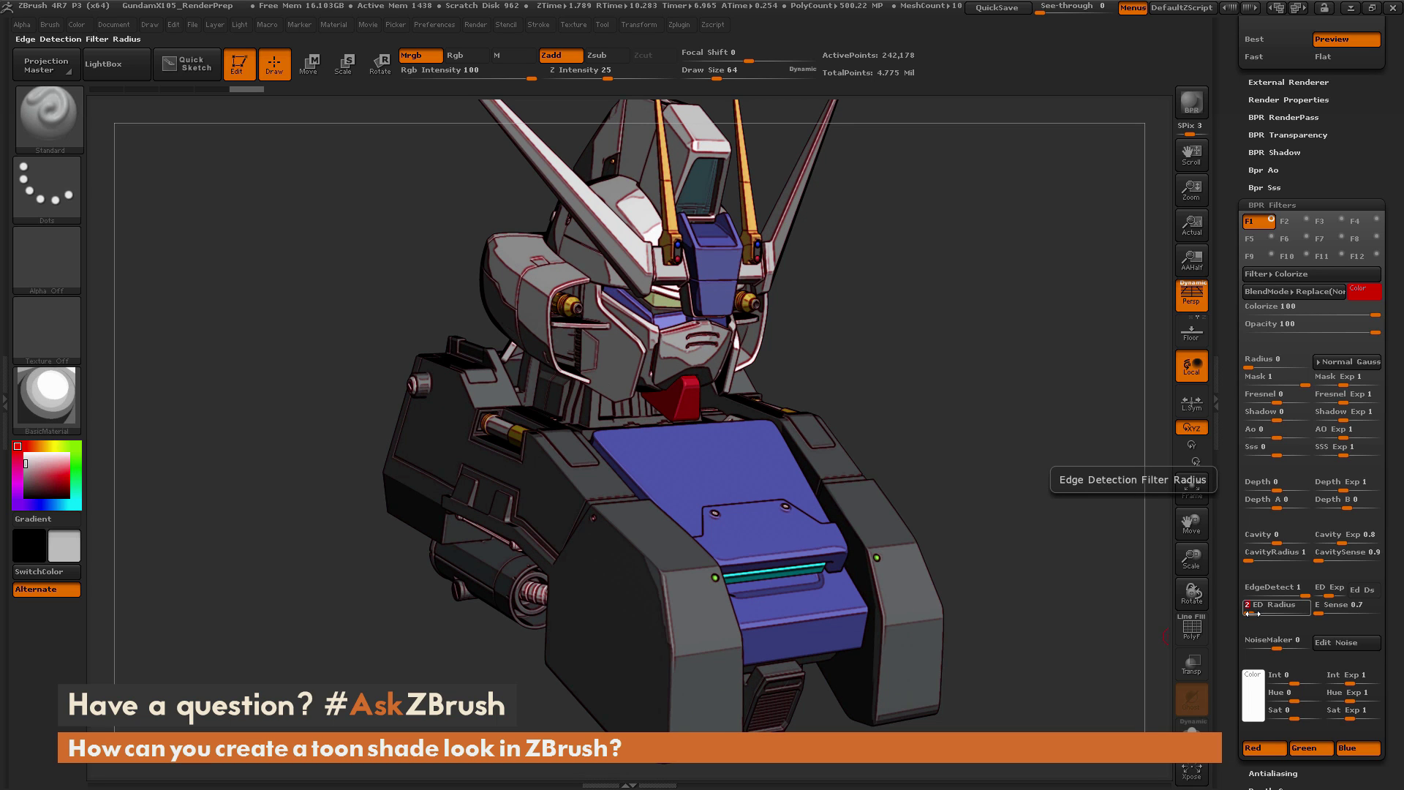
Set the filter's edge detection sensitivity to 1.2, comparing it with about 60 and 1.5
{"action": "left_click_drag", "start_coordinate": [1322, 613], "coordinate": [1354, 613]}
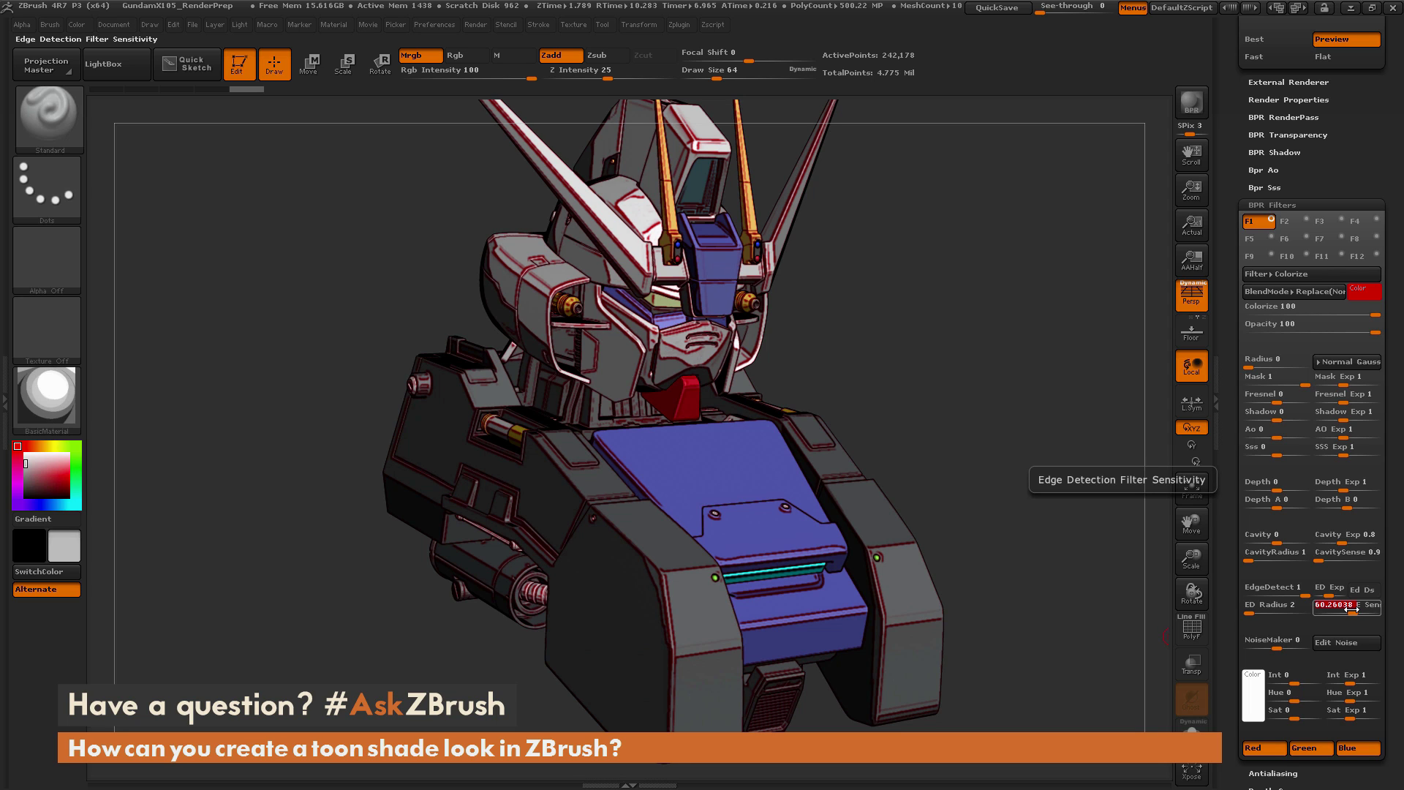
{"action": "type", "text": "1.5"}
{"action": "key", "text": "Return"}
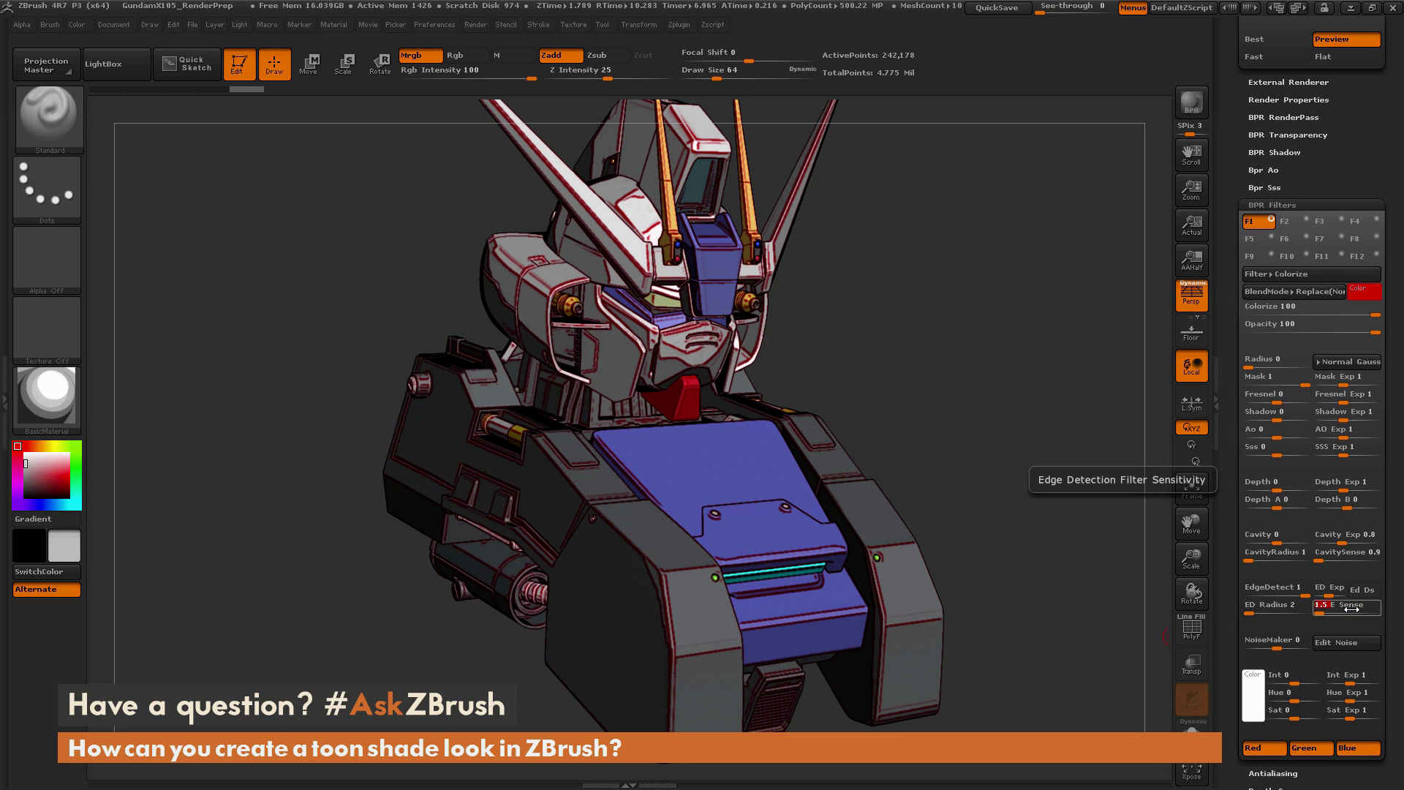
{"action": "type", "text": "1.2"}
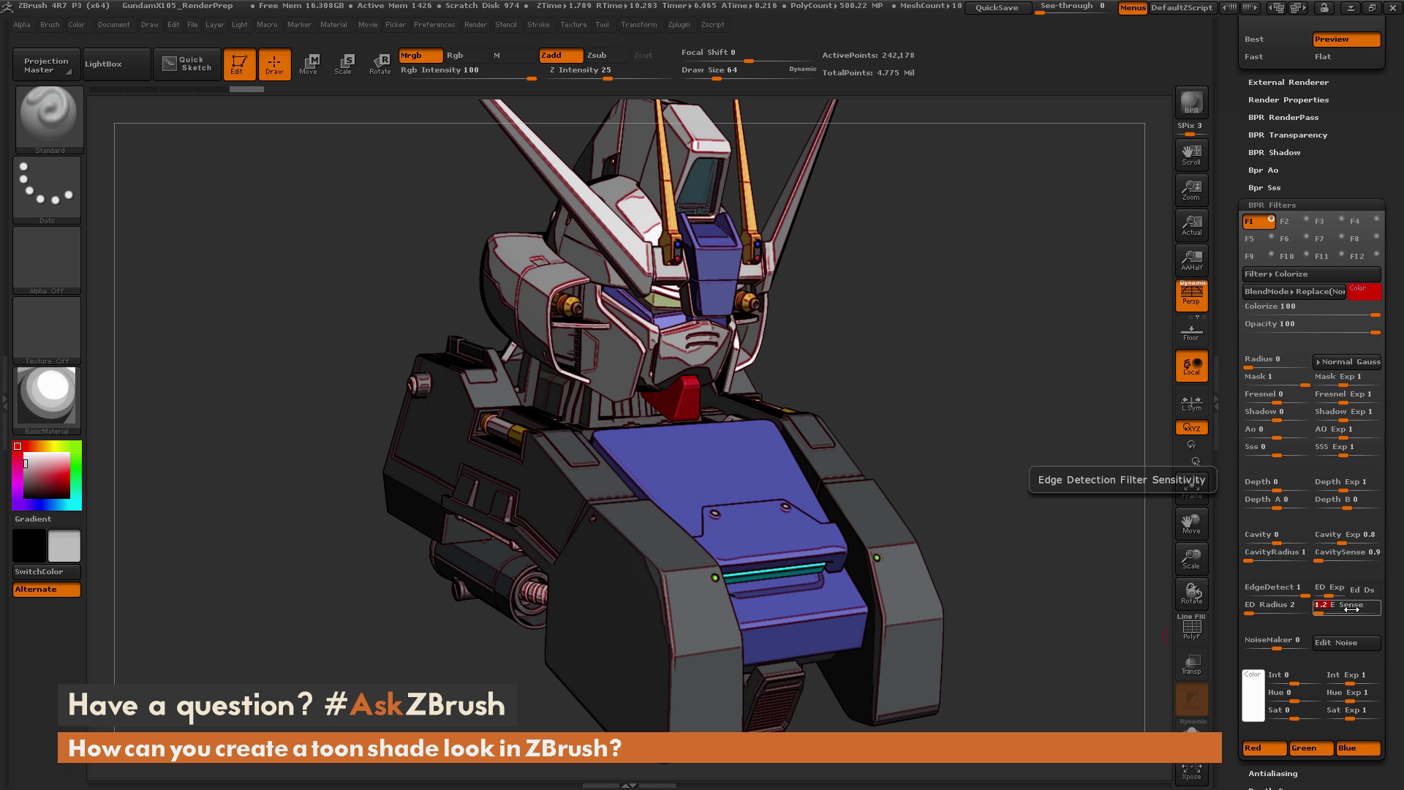
{"action": "left_click", "coordinate": [1332, 594]}
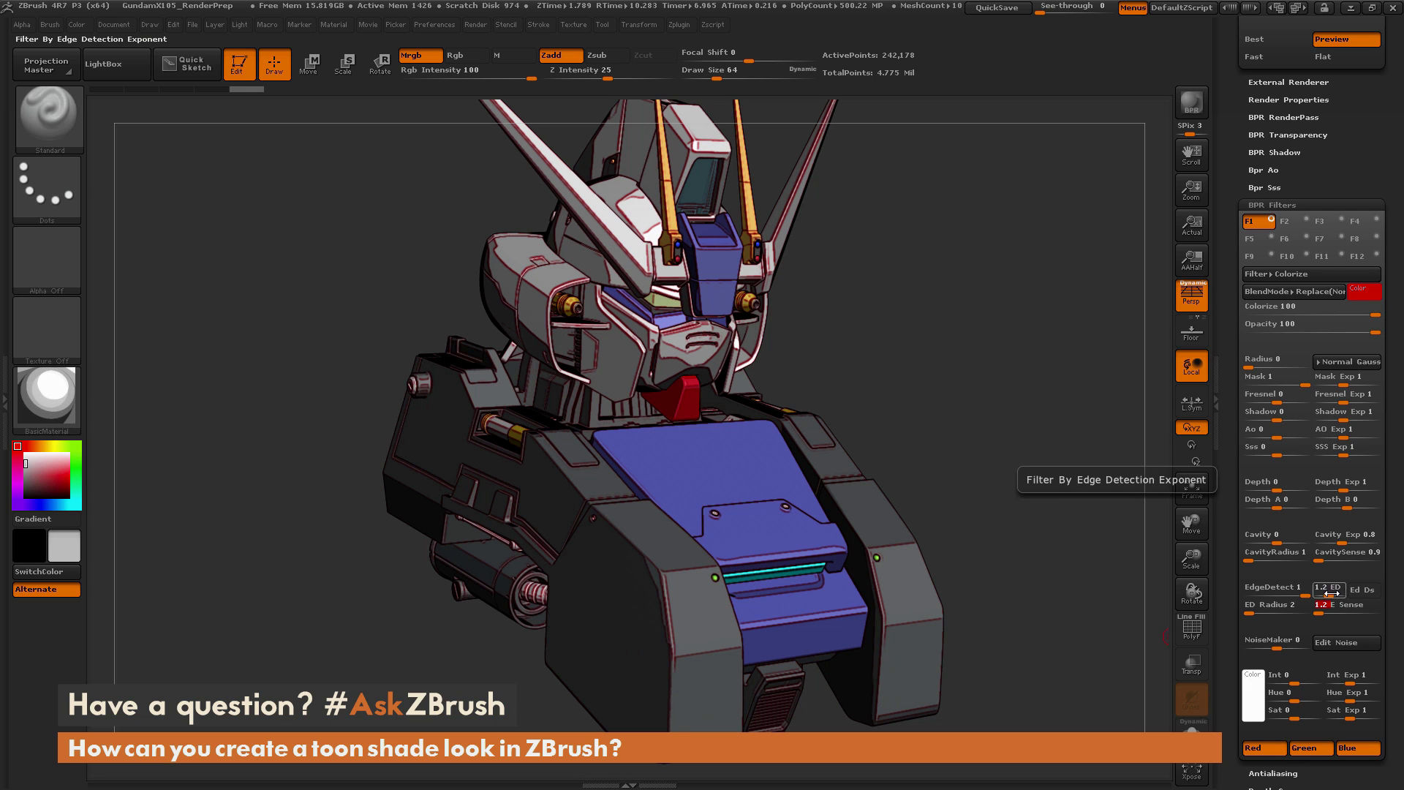
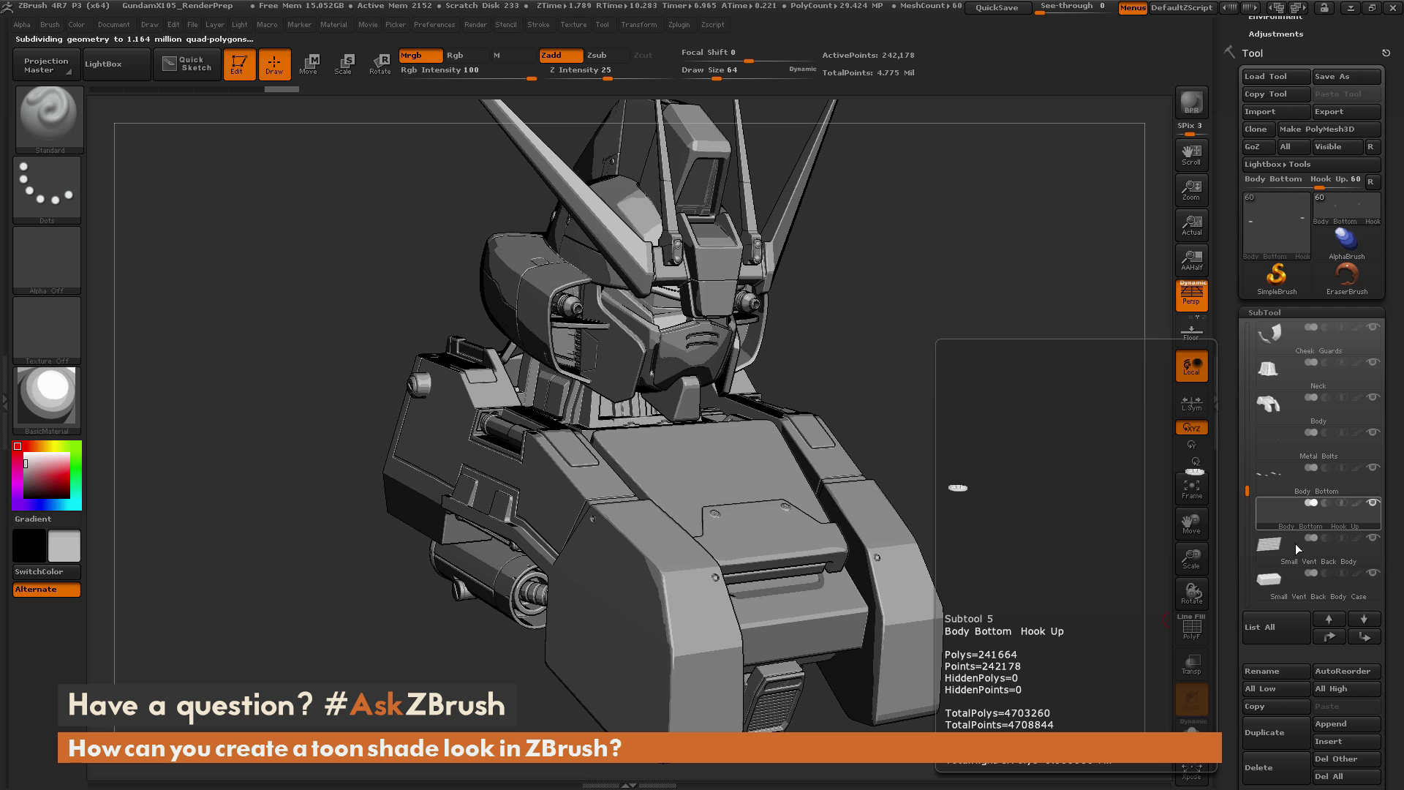
Switch the model to the Flat Color material and render it with BPR
{"action": "left_click", "coordinate": [63, 389]}
{"action": "left_click", "coordinate": [136, 609]}
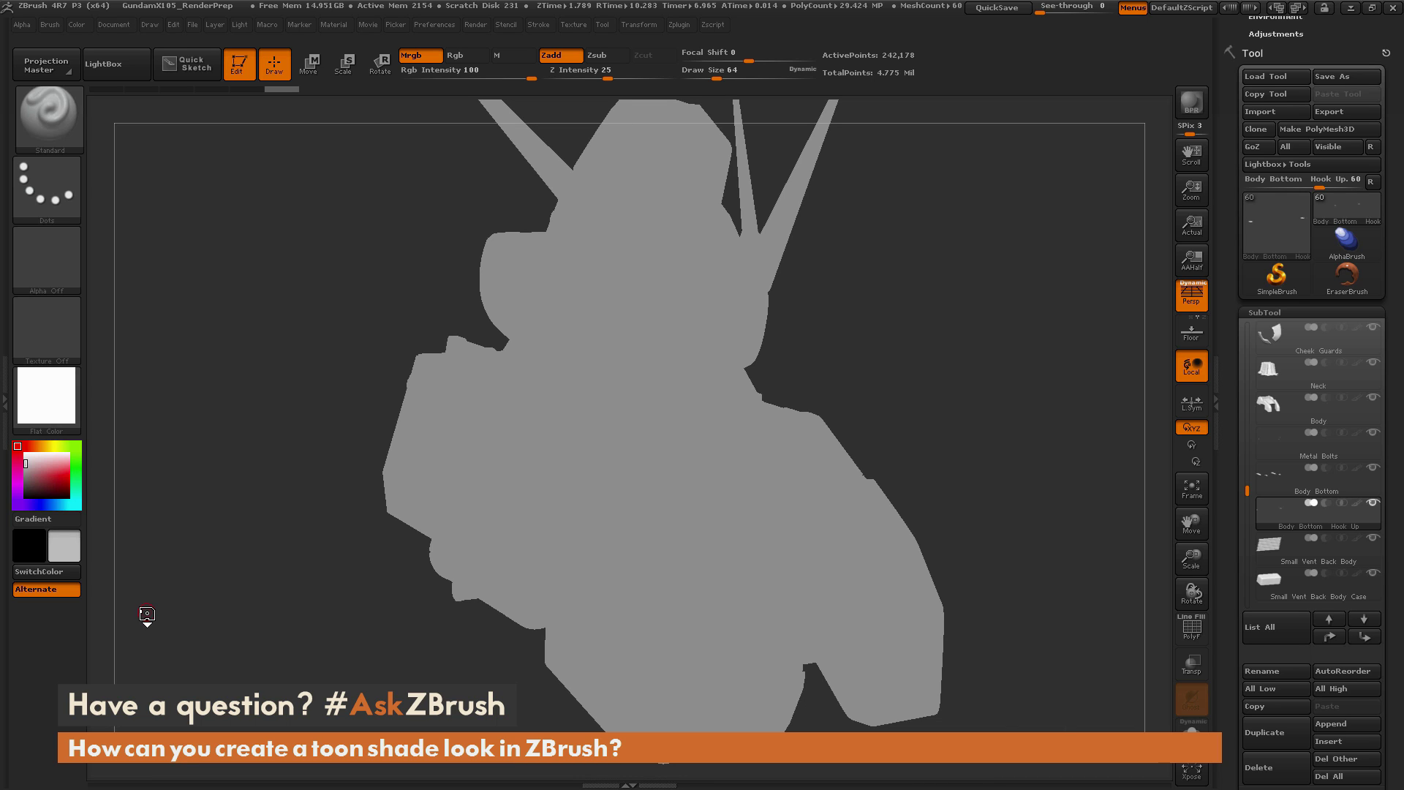
{"action": "key", "text": "shift+r"}
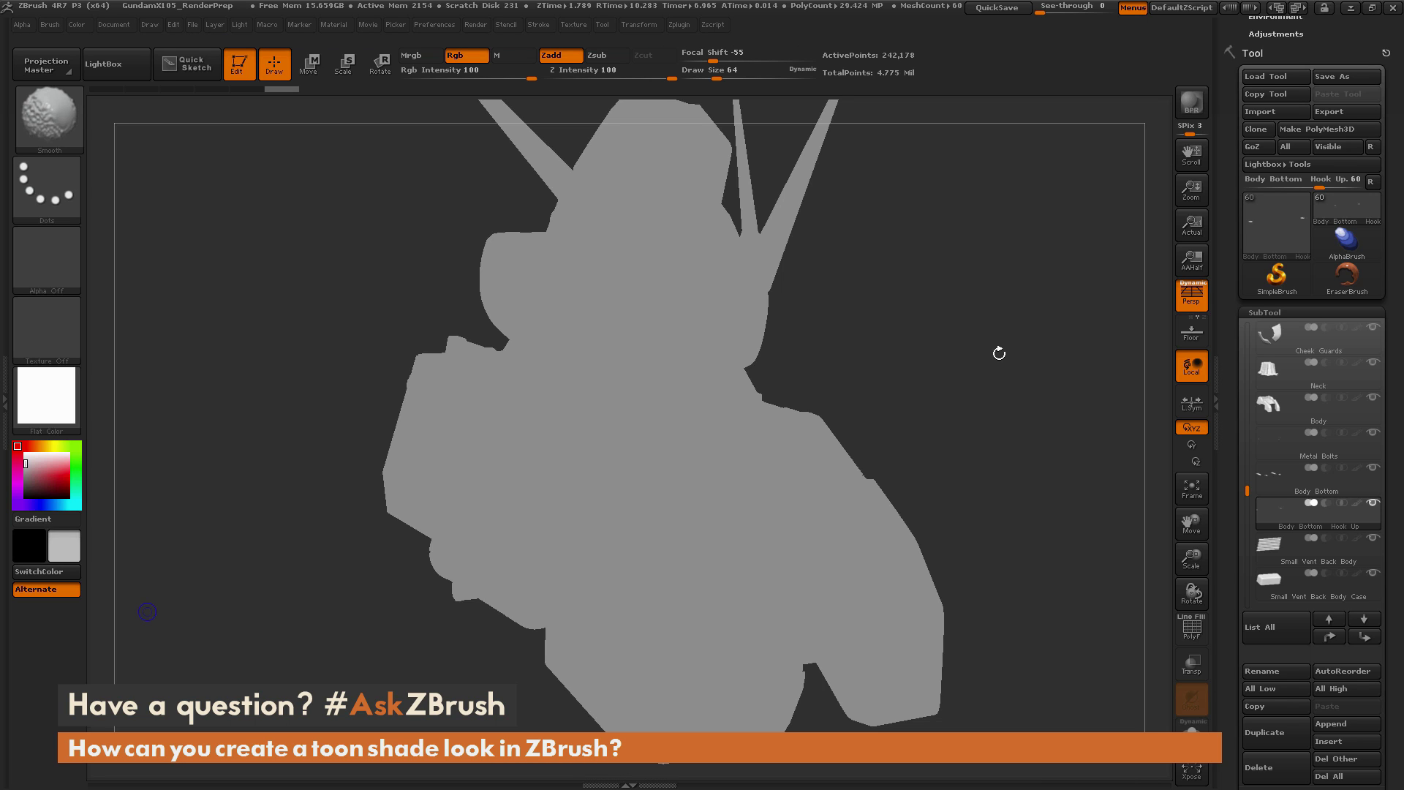
Return to the BPR filter settings and reselect Flat Color from the material library
{"action": "left_click_drag", "start_coordinate": [1238, 187], "coordinate": [1238, 542]}
{"action": "left_click", "coordinate": [1277, 248]}
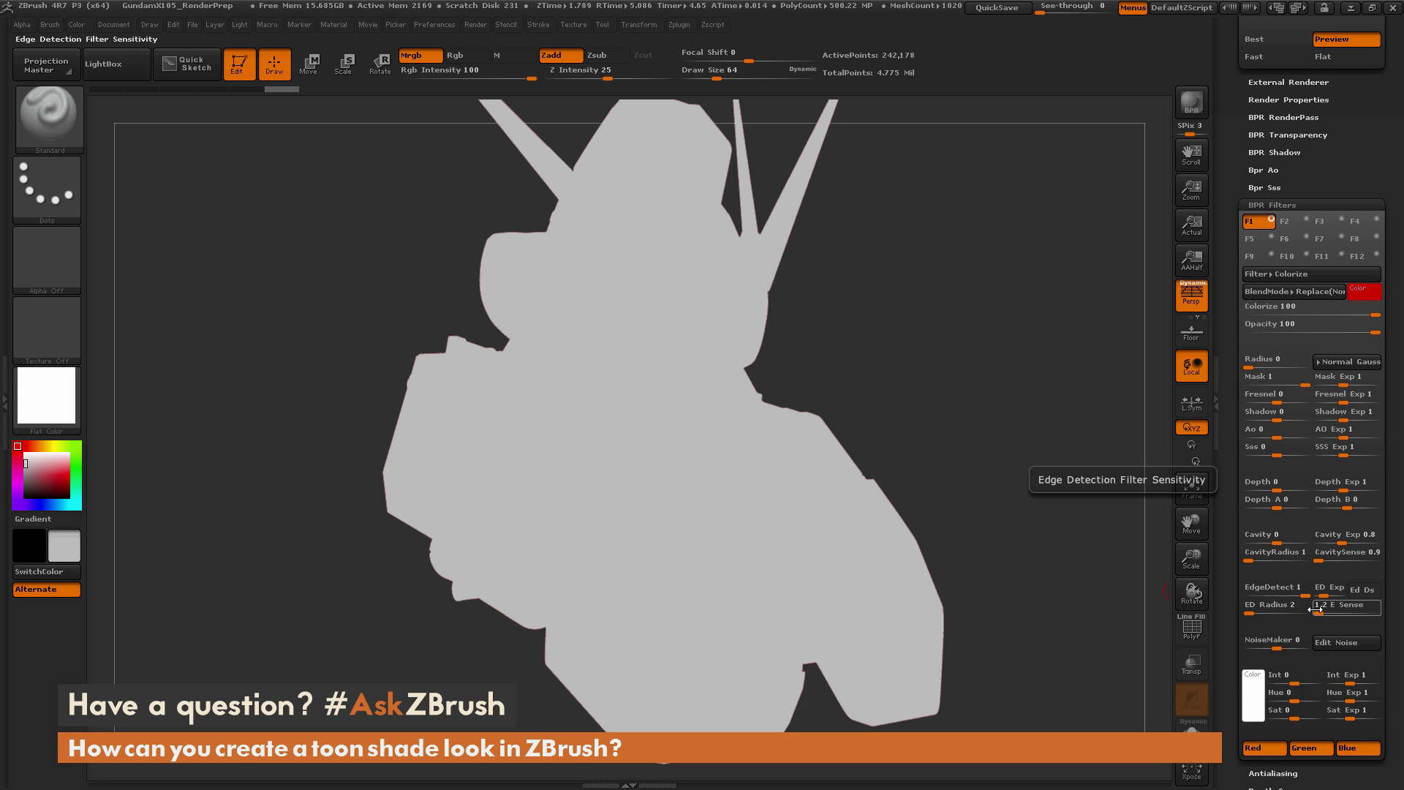
{"action": "left_click", "coordinate": [47, 395]}
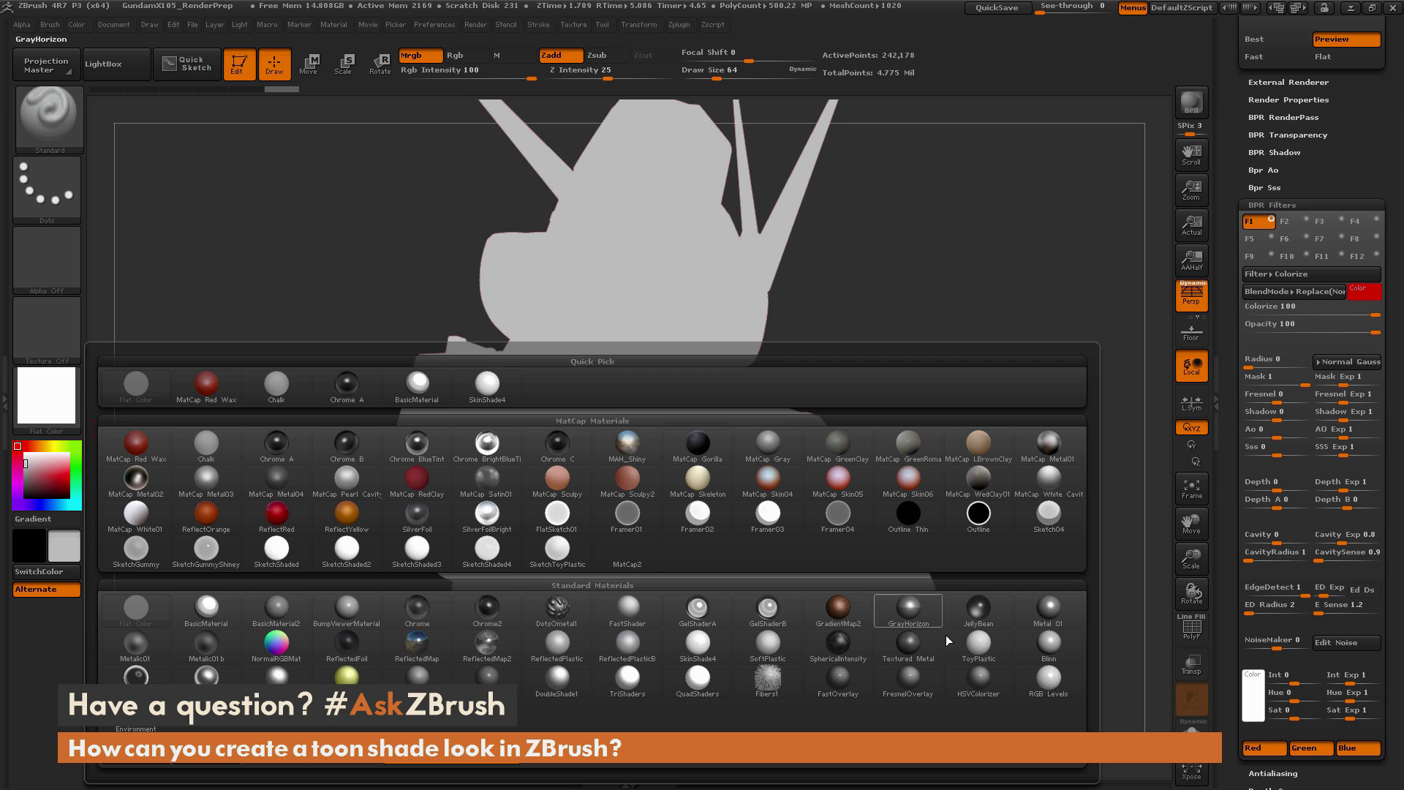
{"action": "mouse_move", "coordinate": [325, 657]}
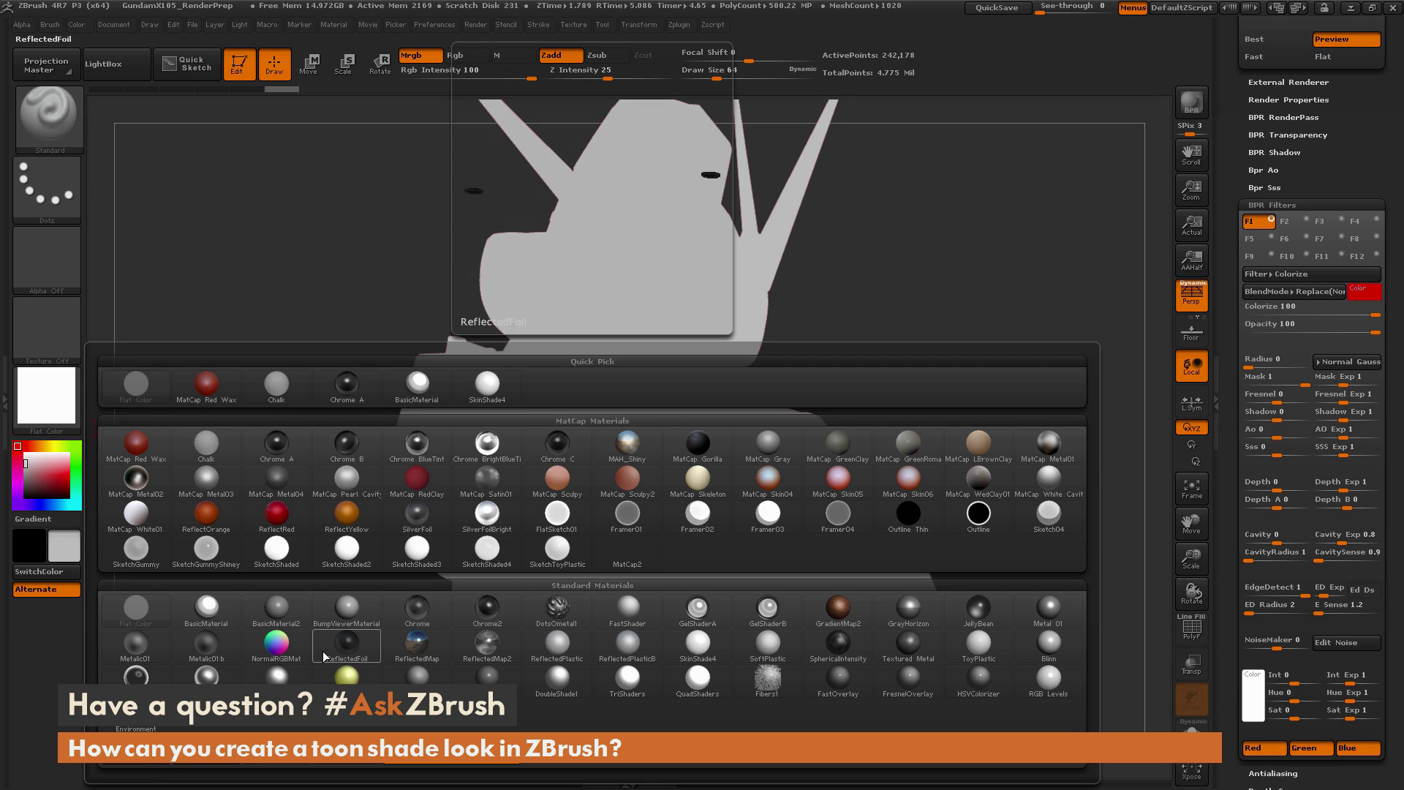
{"action": "left_click", "coordinate": [143, 614]}
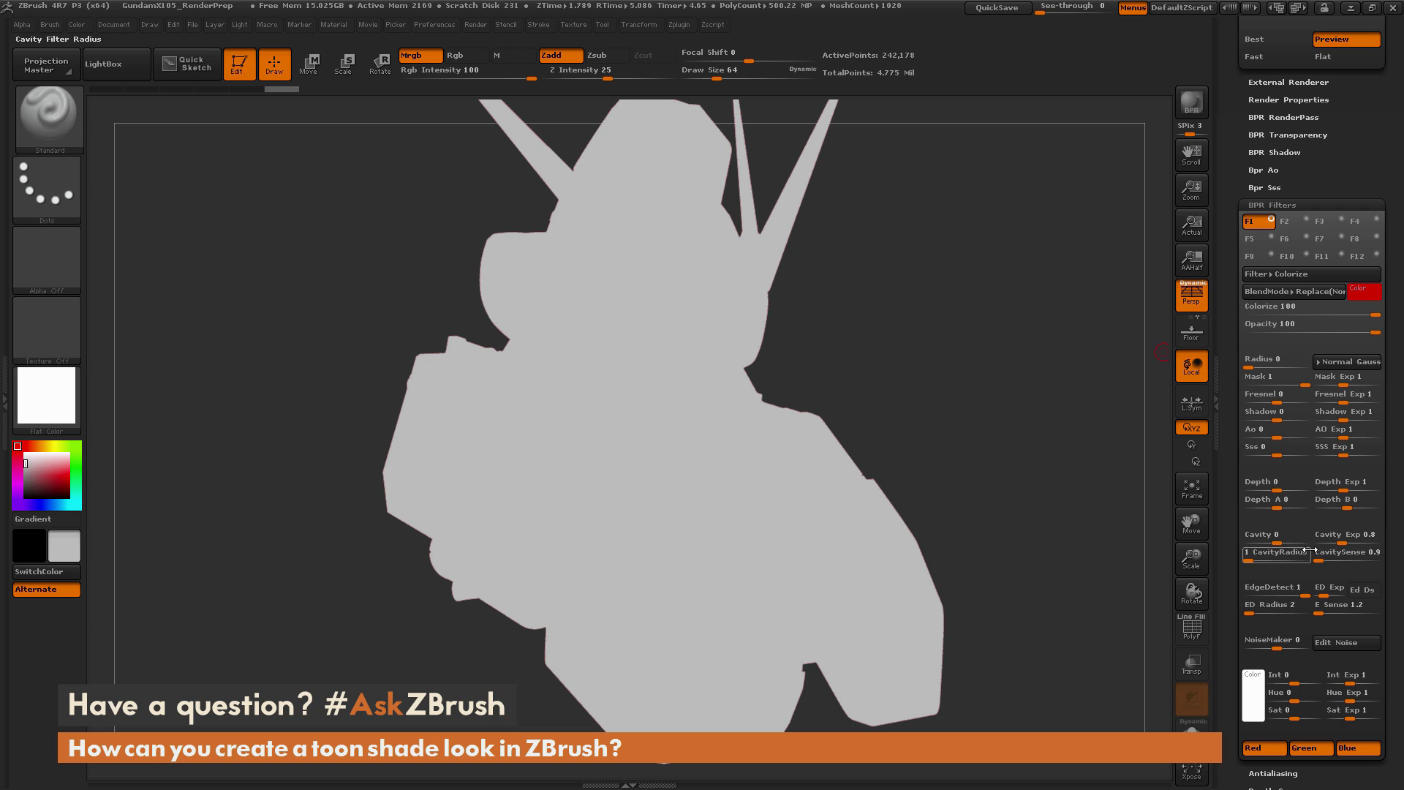
Switch the Colorize filter to EdgeDetect 0 and Cavity 1, and change its color to black
{"action": "left_click_drag", "start_coordinate": [1293, 589], "coordinate": [1276, 604]}
{"action": "left_click_drag", "start_coordinate": [1280, 540], "coordinate": [1294, 540]}
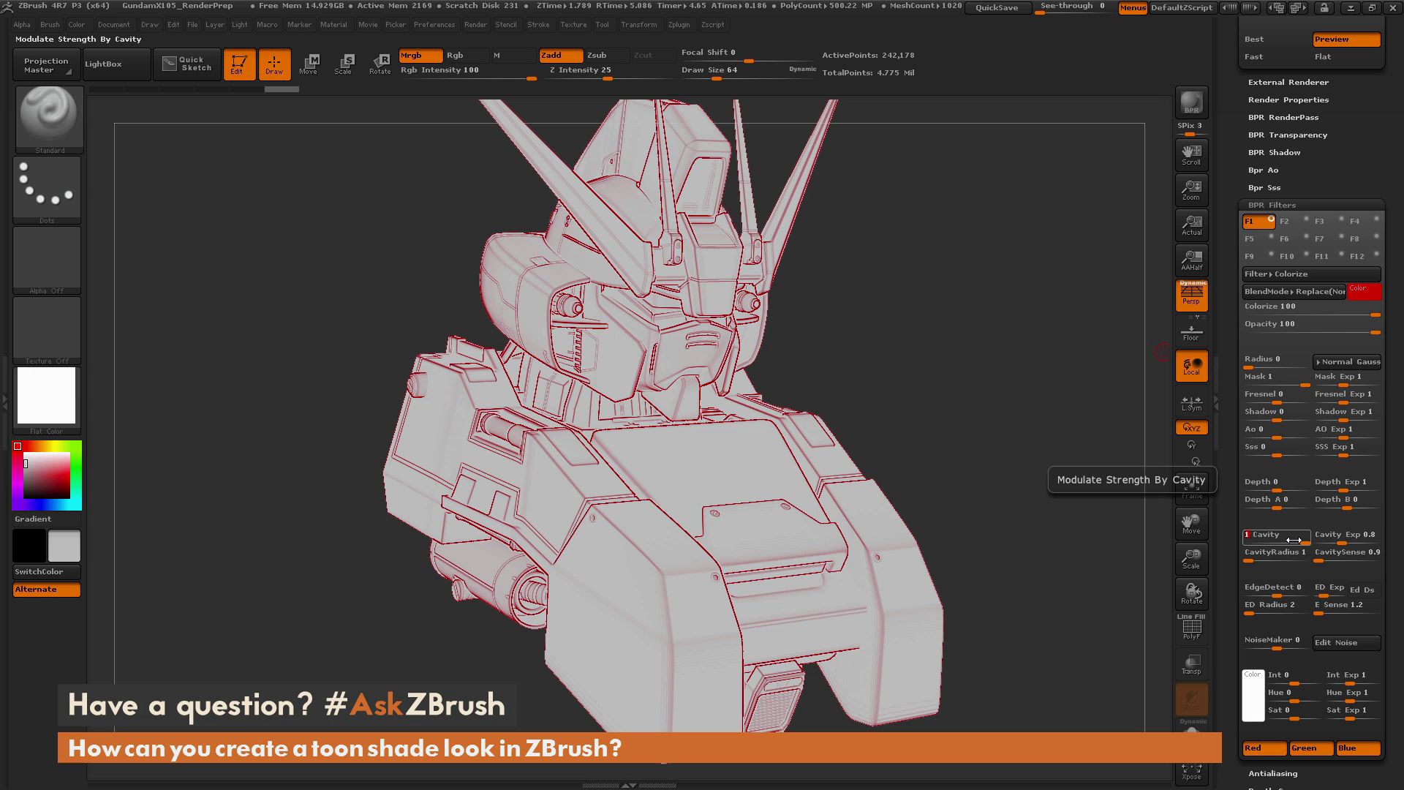
{"action": "left_click", "coordinate": [1363, 291]}
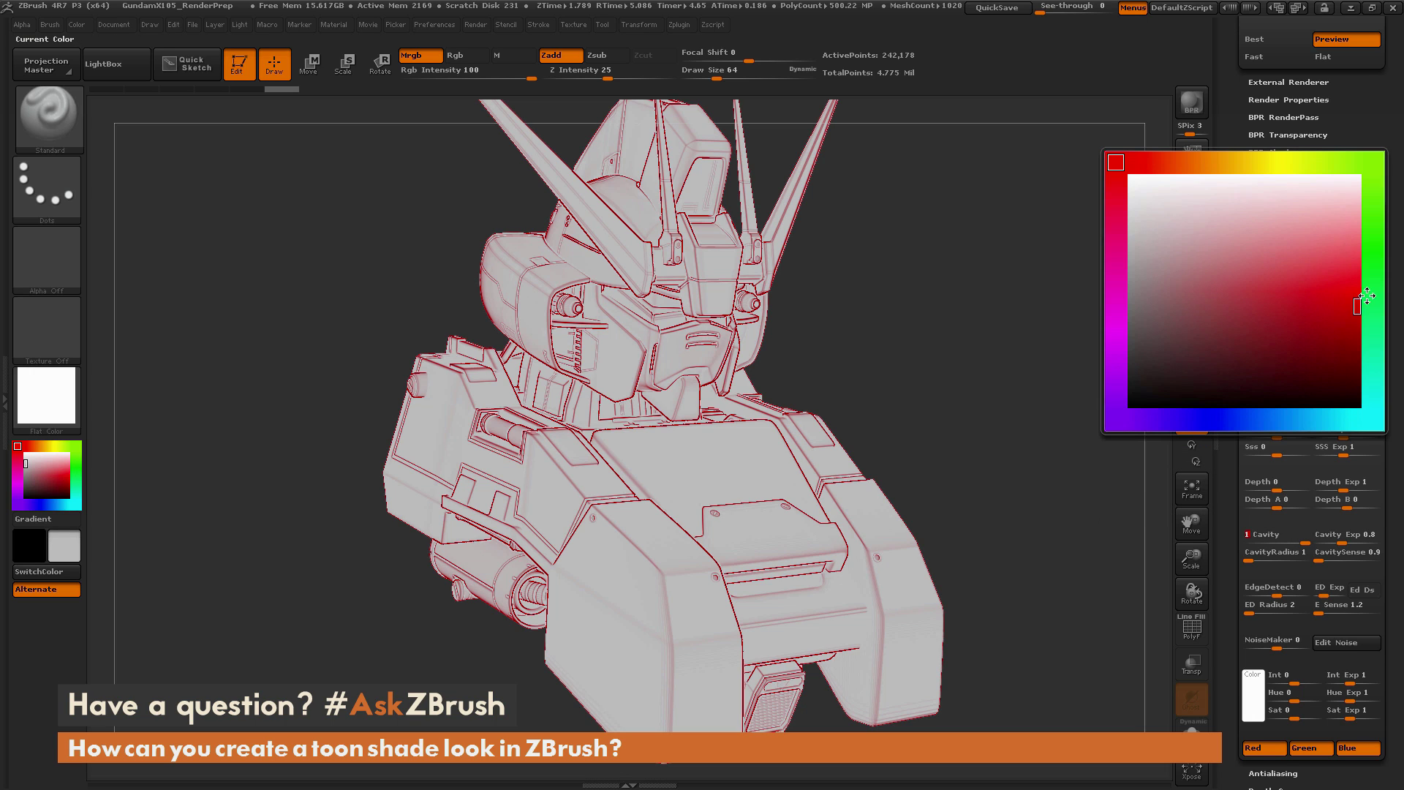
{"action": "left_click", "coordinate": [1130, 401]}
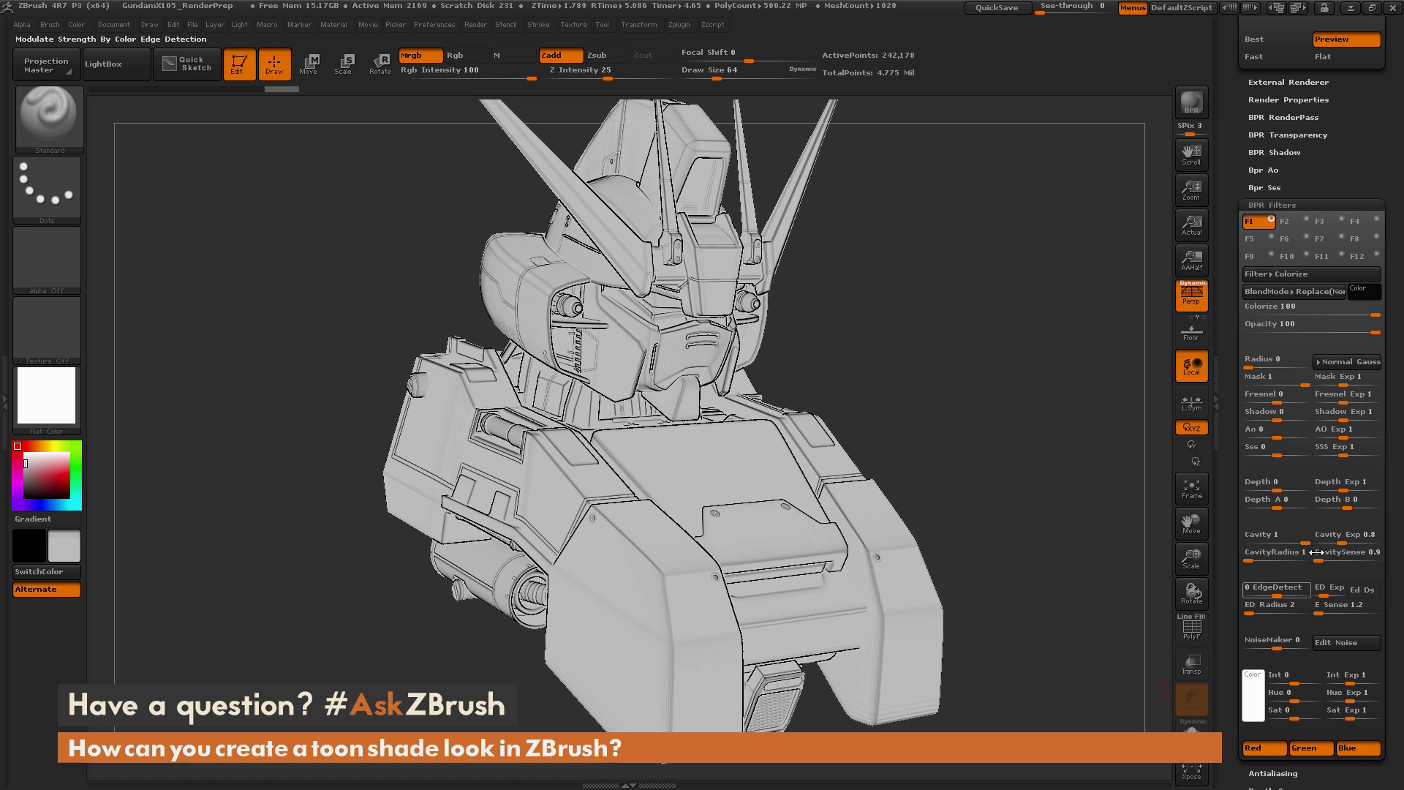
Refine the cavity lines with CavityRadius 2, CavitySense 0.6 and Cavity Exp about 1.14, trying CavitySense 0.7 and 0.3 as well
{"action": "left_click", "coordinate": [1244, 560]}
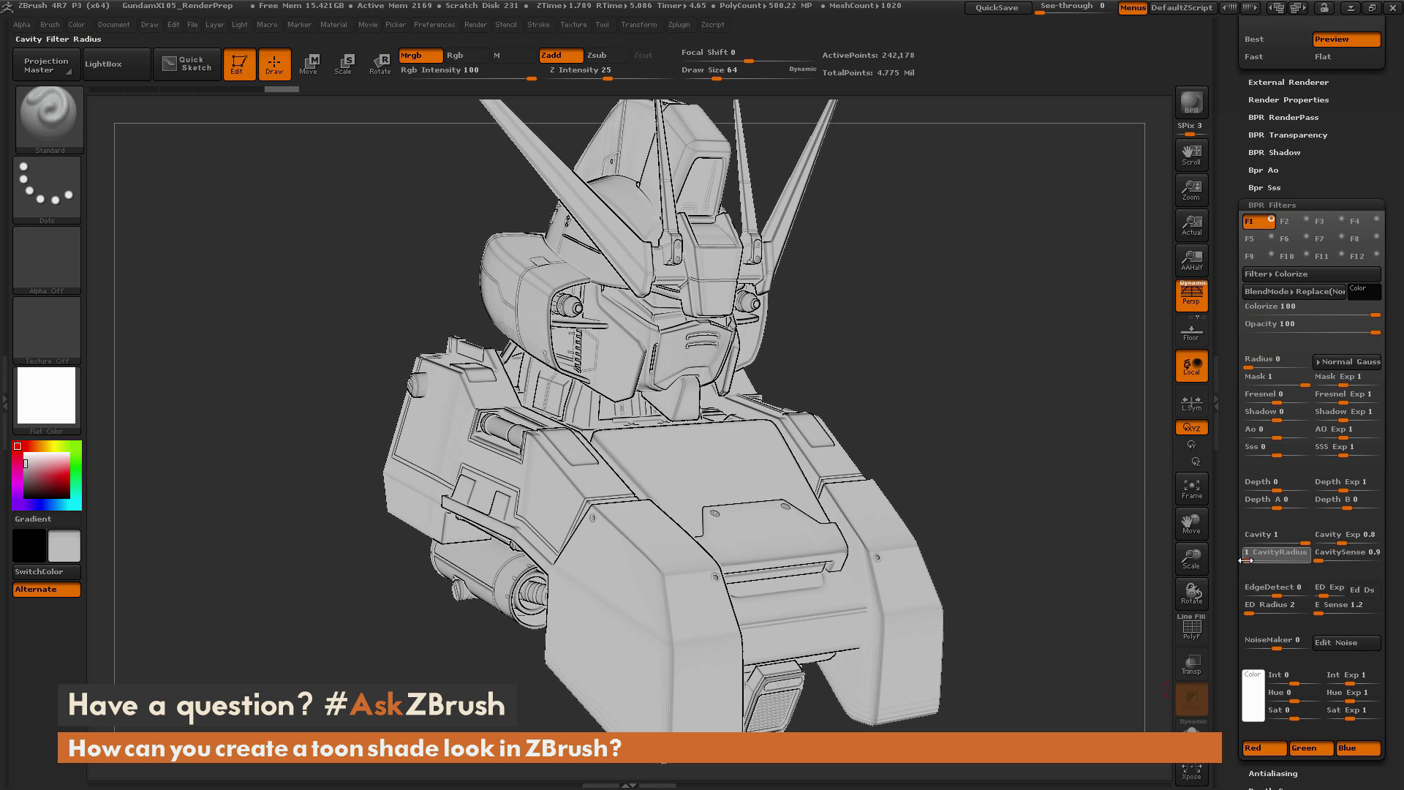
{"action": "type", "text": "2"}
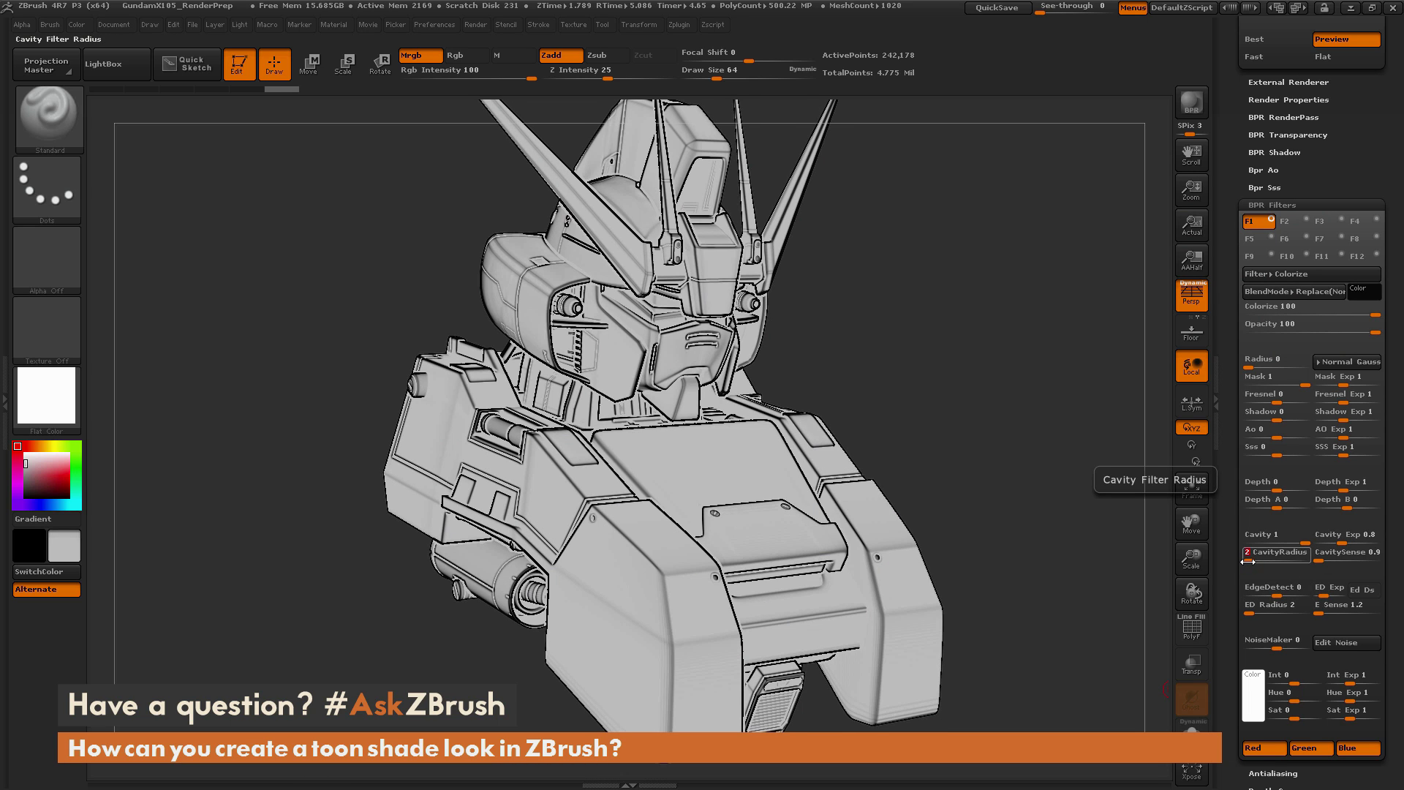
{"action": "left_click", "coordinate": [1320, 559]}
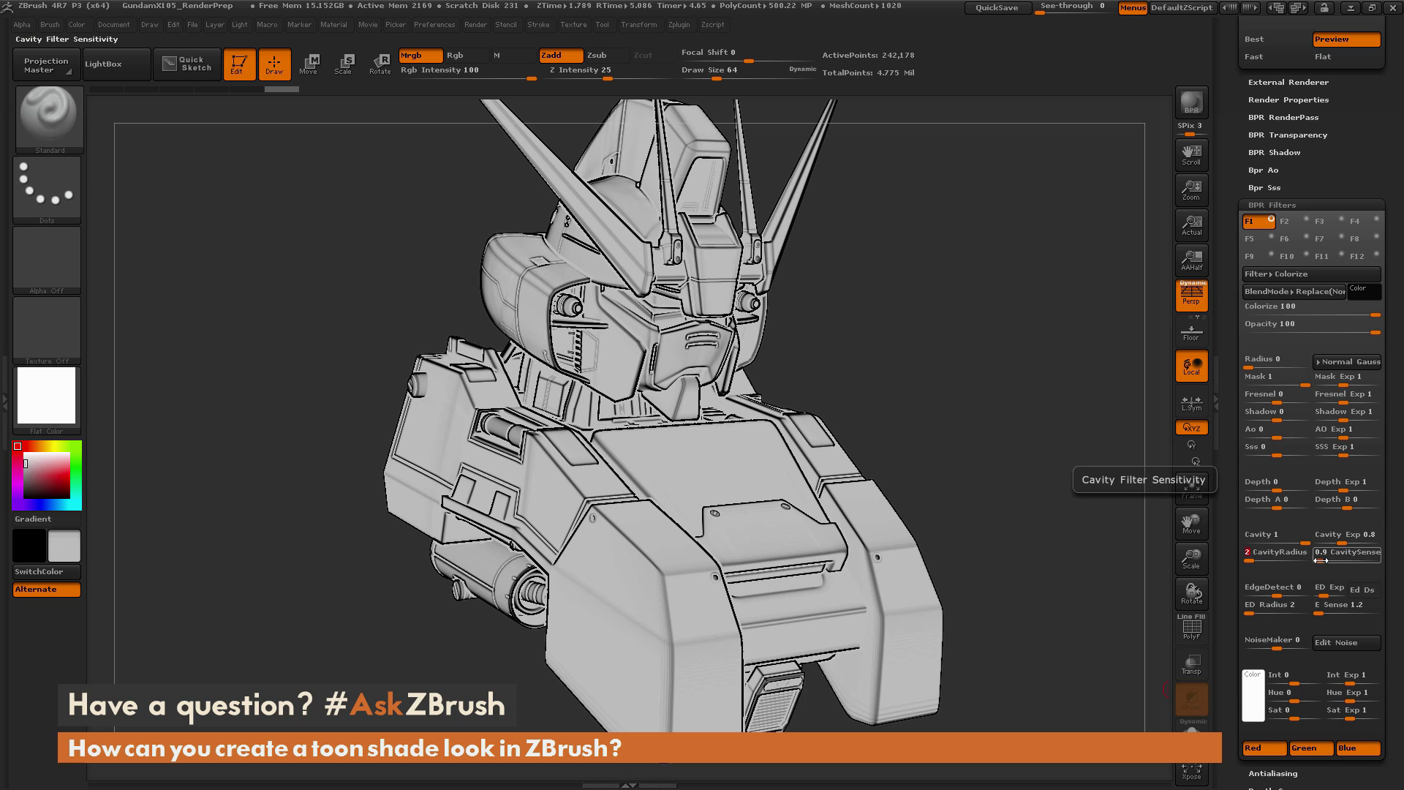
{"action": "type", "text": "0.7"}
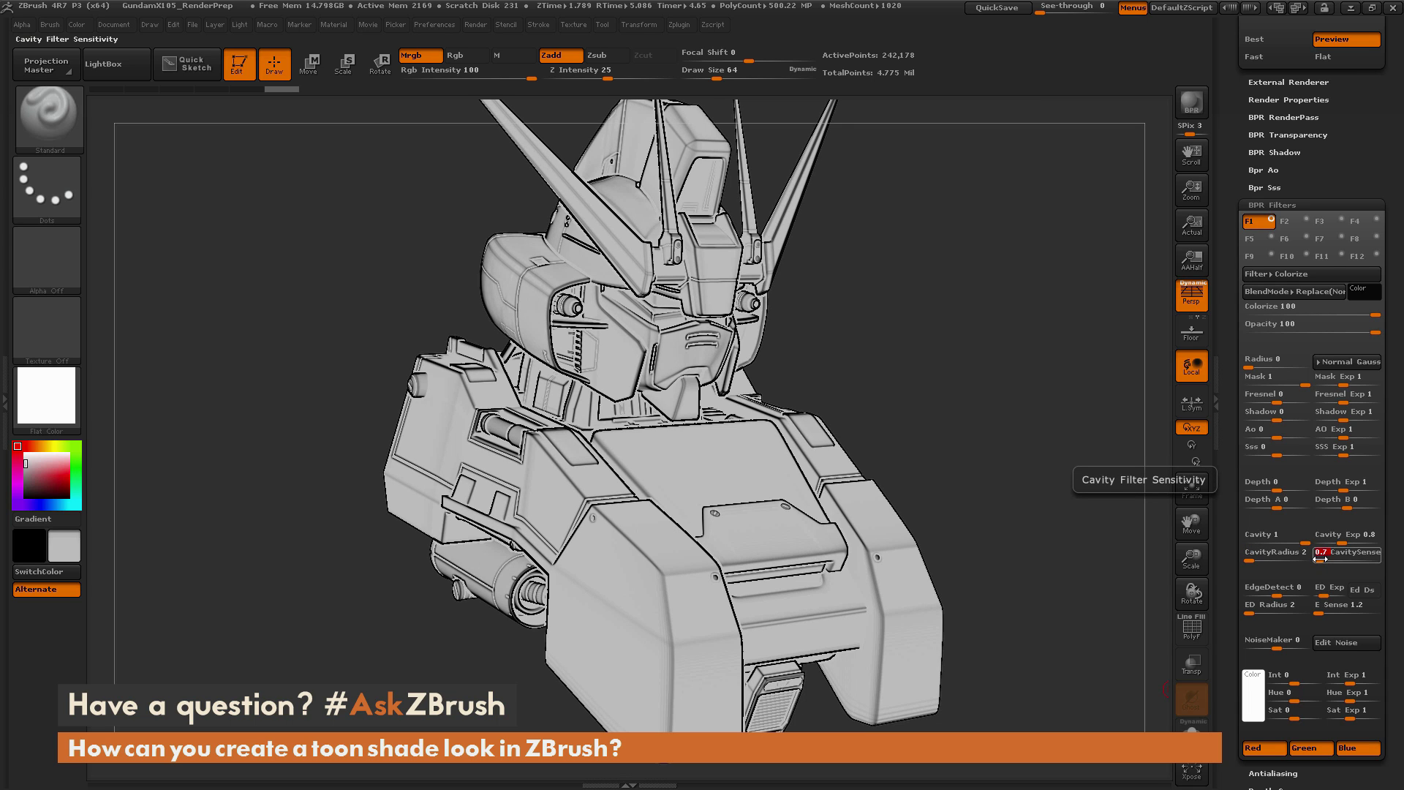
{"action": "type", "text": ".3"}
{"action": "key", "text": "Return"}
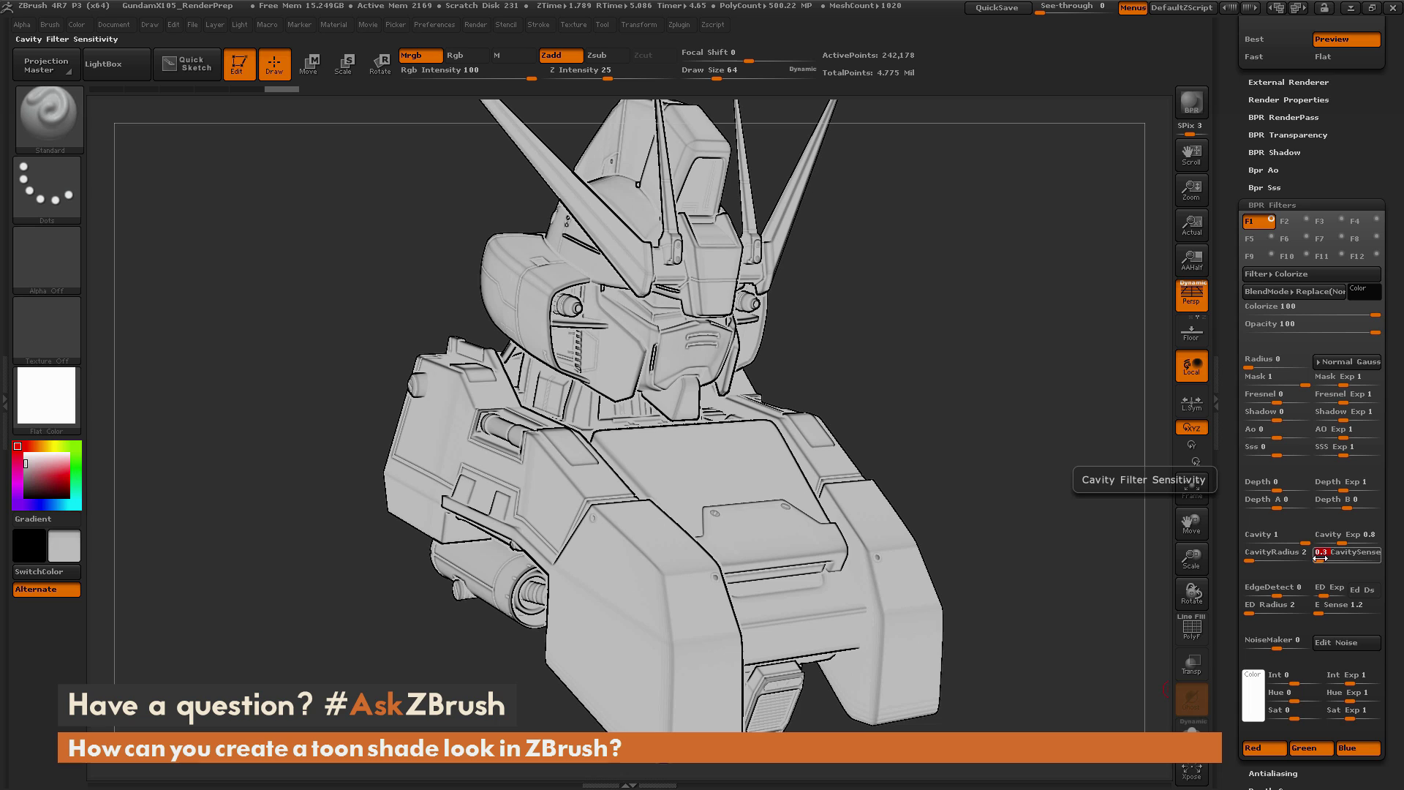
{"action": "key", "text": "BackSpace"}
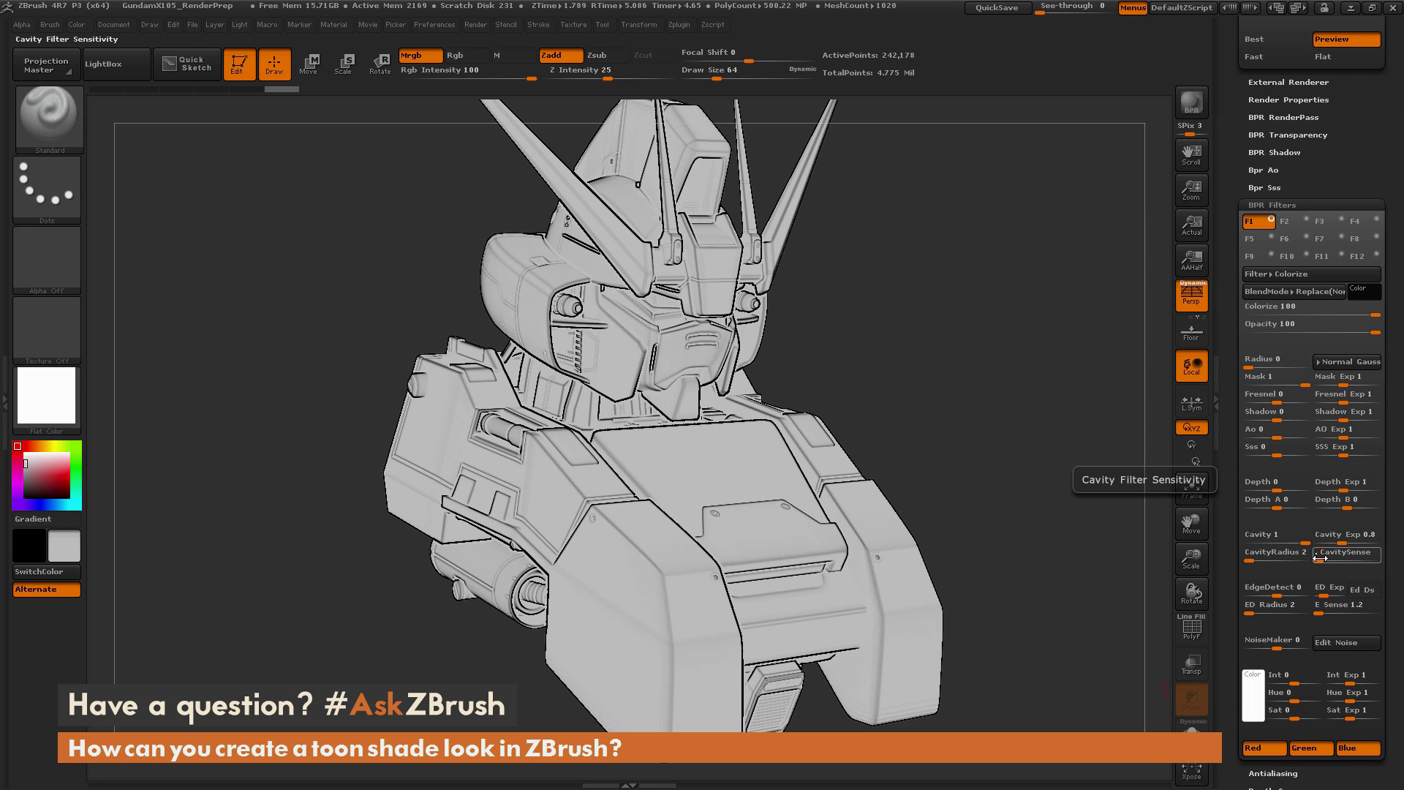
{"action": "type", "text": ".6"}
{"action": "key", "text": "Return"}
{"action": "left_click", "coordinate": [1348, 542]}
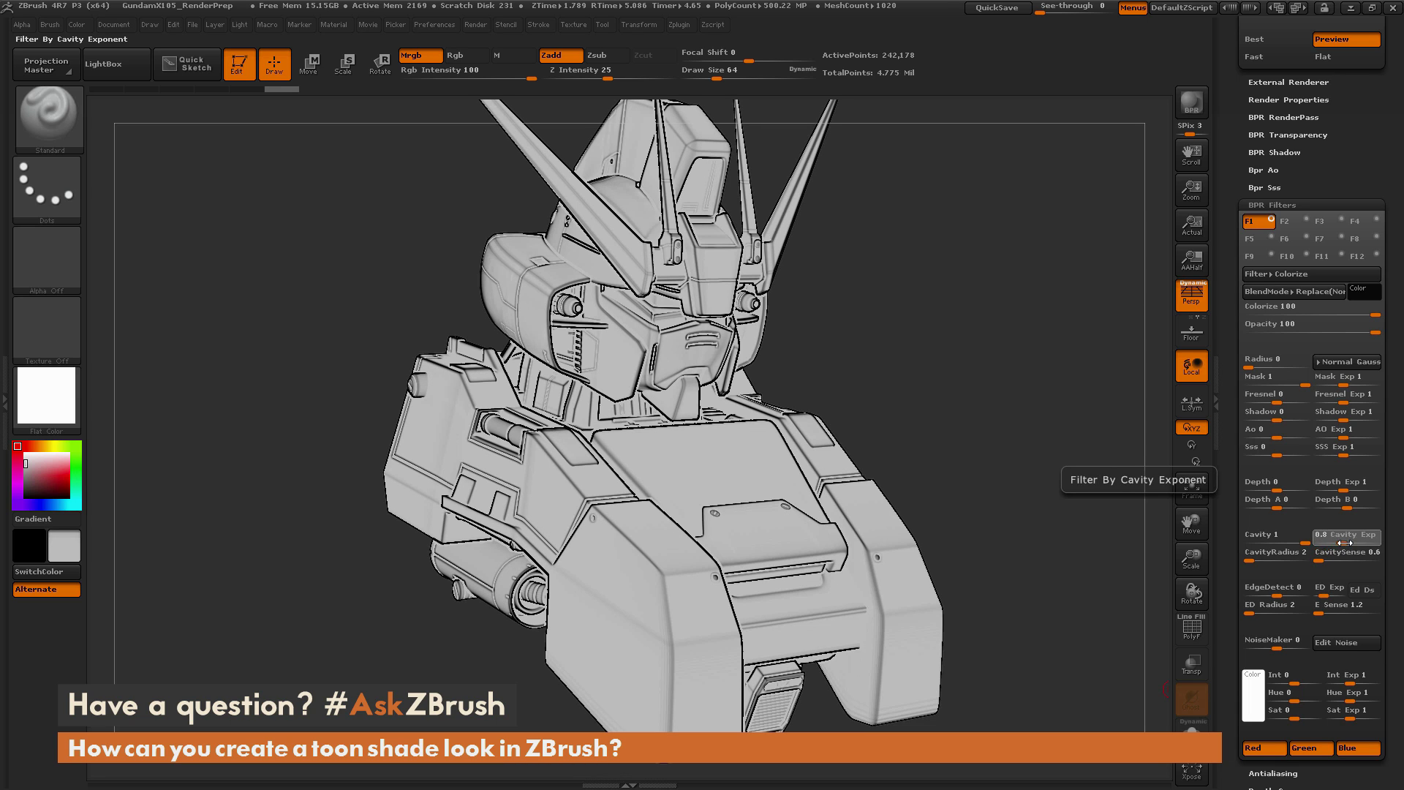
{"action": "left_click_drag", "start_coordinate": [1348, 542], "coordinate": [1324, 542]}
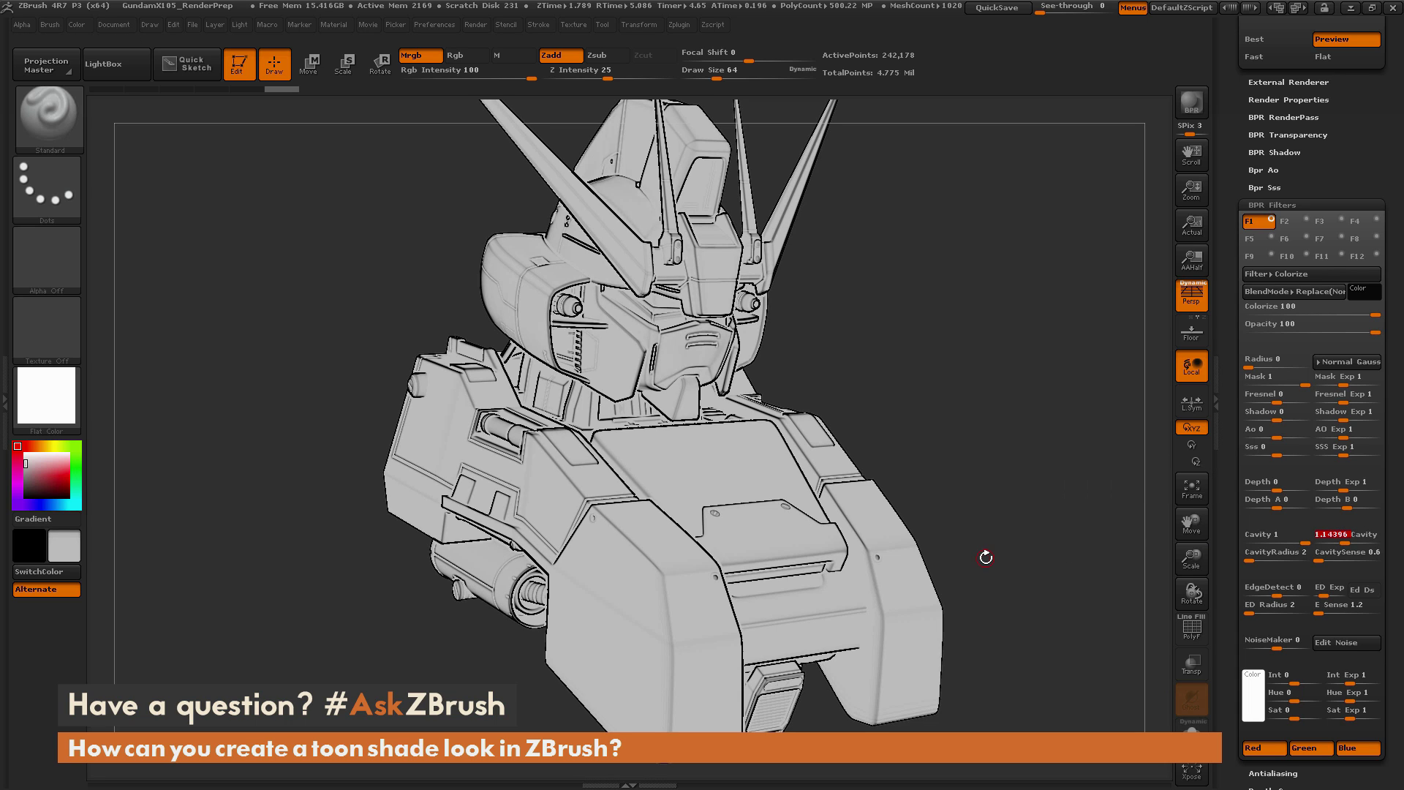
Set the document background color to white and render the model with BPR
{"action": "left_click", "coordinate": [113, 24]}
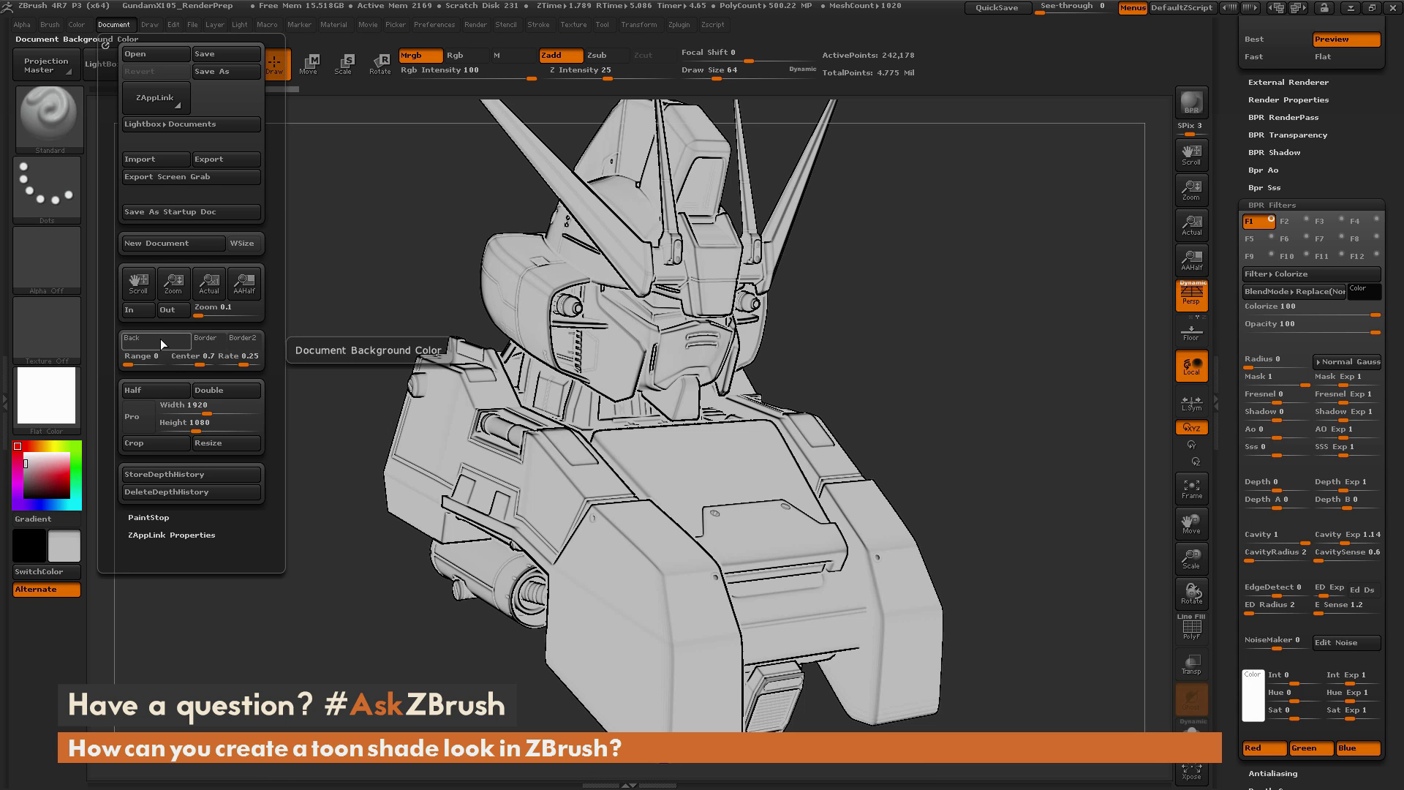
{"action": "left_click_drag", "start_coordinate": [160, 339], "coordinate": [42, 399]}
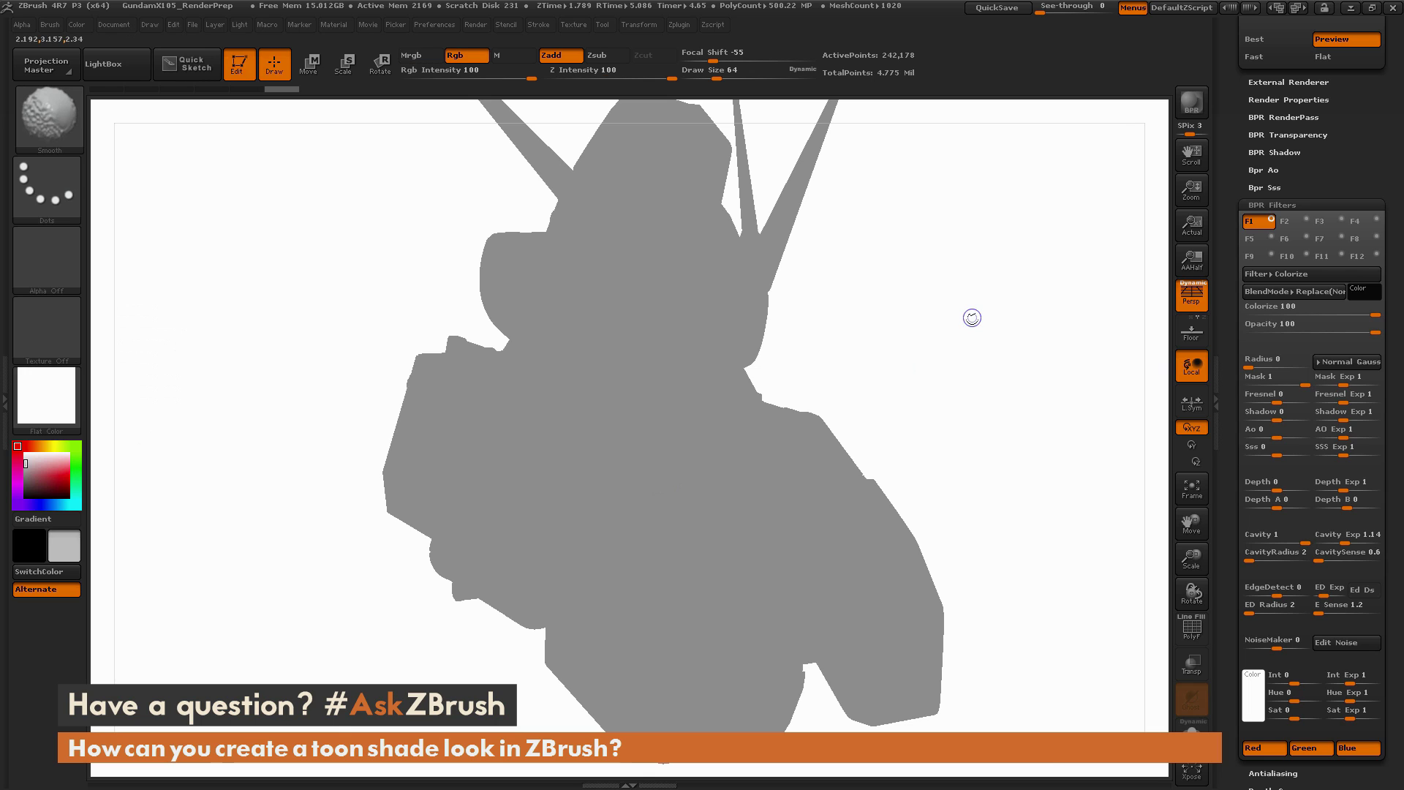
{"action": "key", "text": "shift+r"}
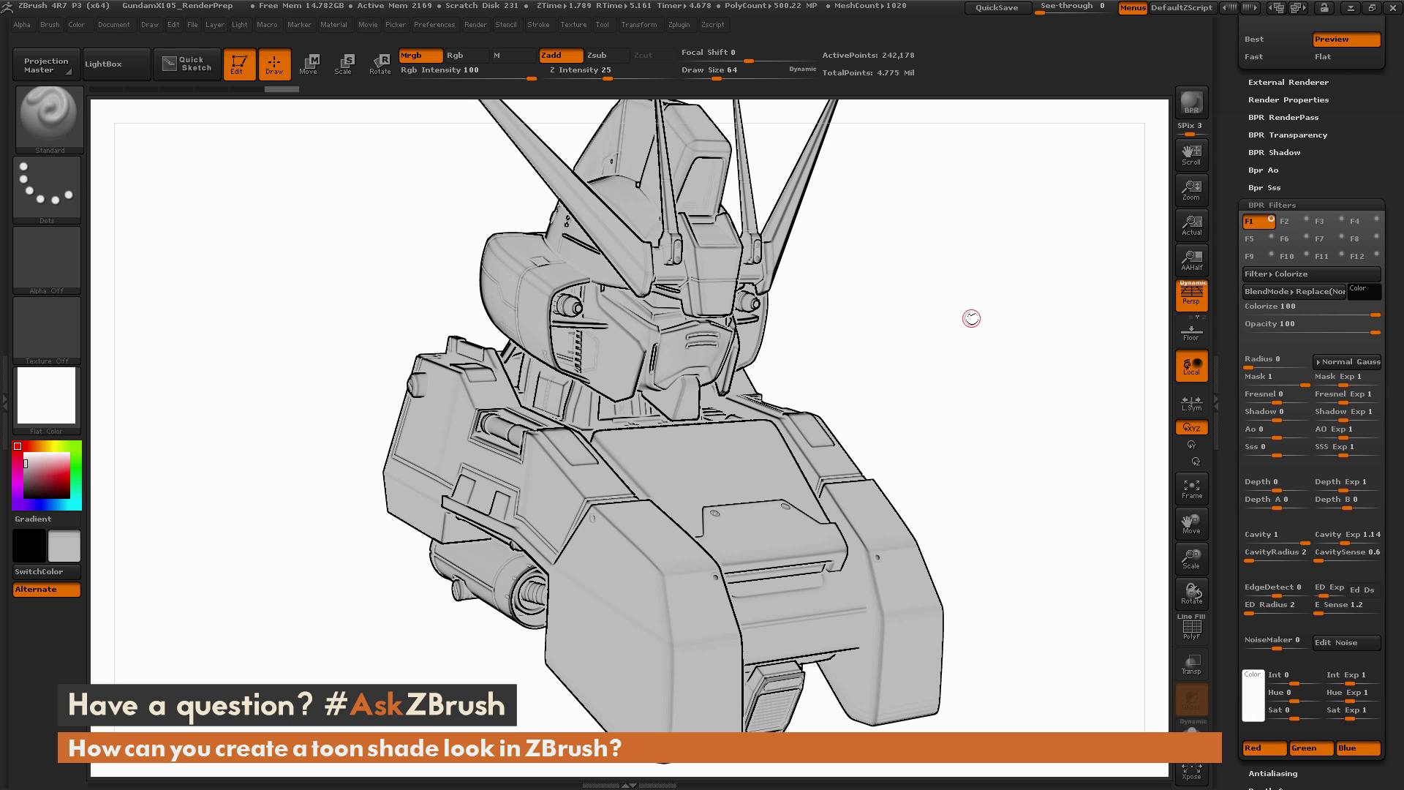
Set the active color to white and render the model again
{"action": "left_click", "coordinate": [25, 453]}
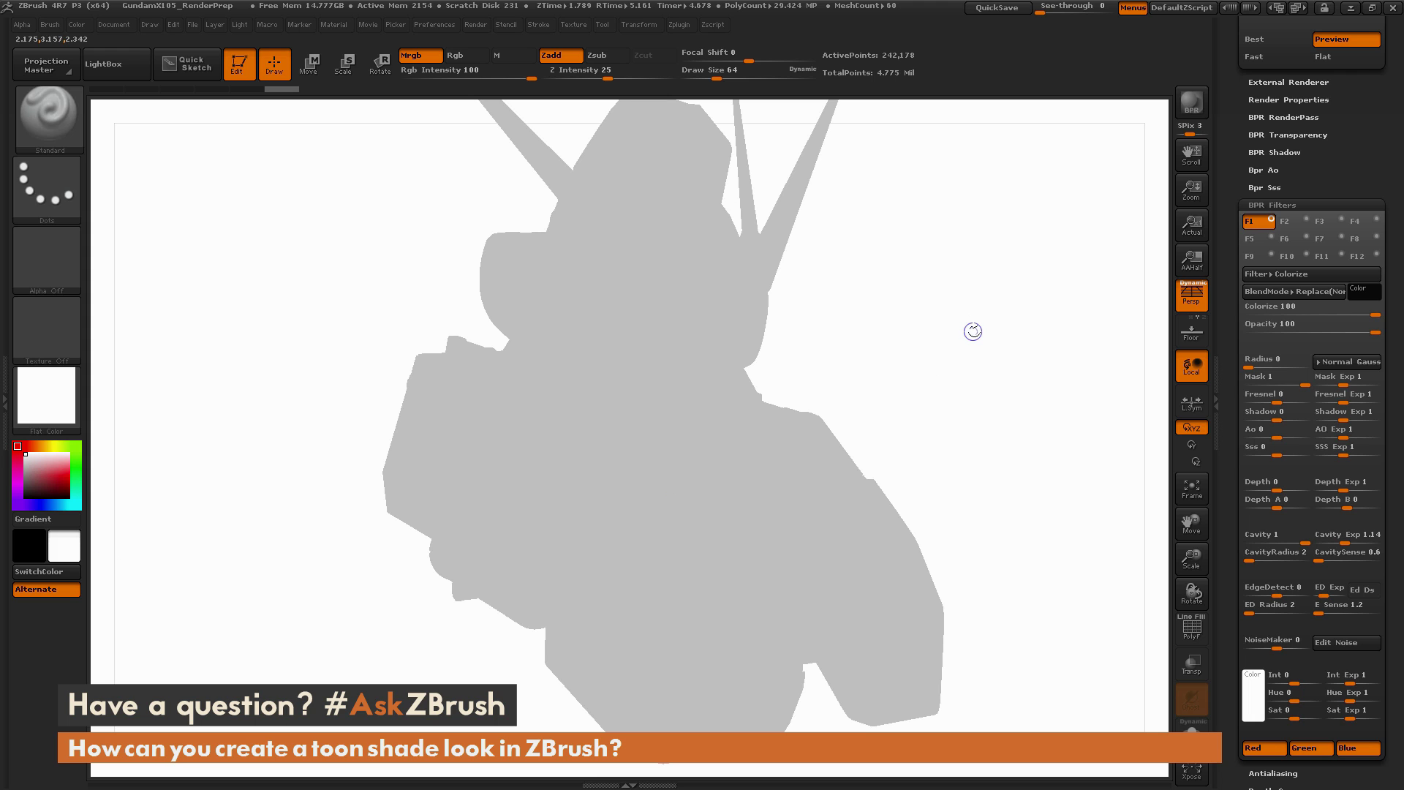
{"action": "key", "text": "shift+r"}
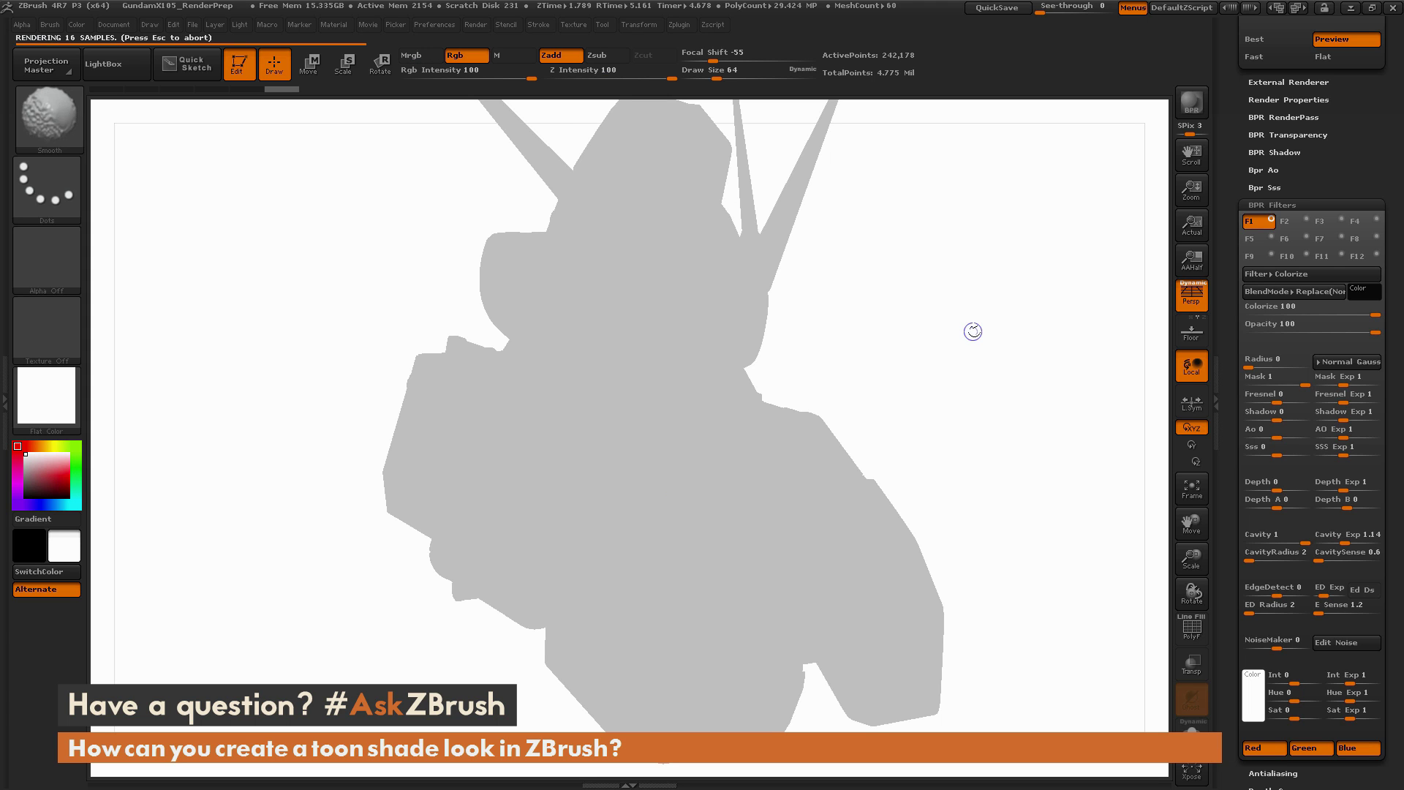